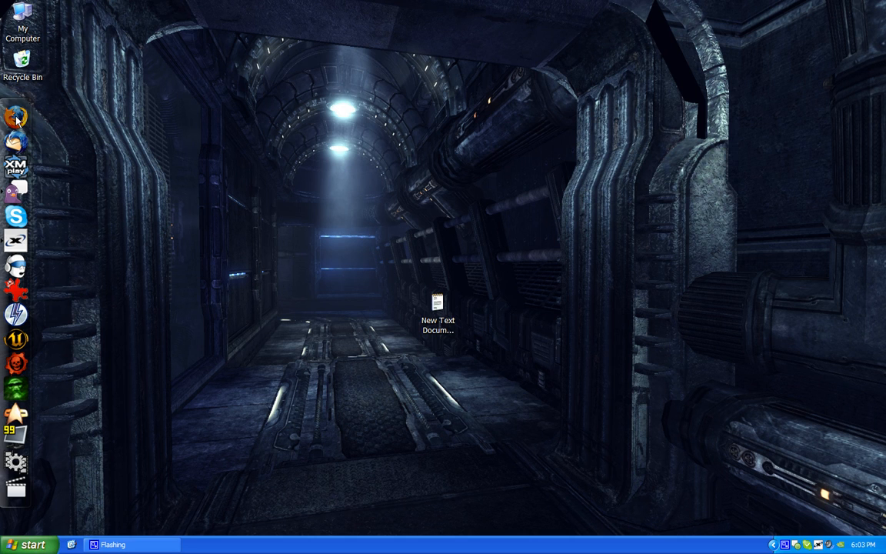
Open Firefox and search Google for "virtualdub"
click(16, 115)
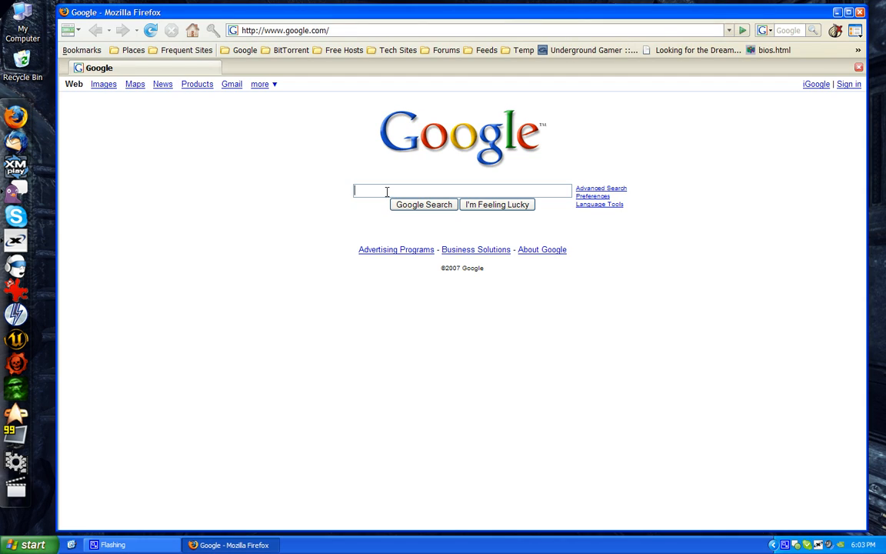
click(387, 191)
text(virtualdub)
key(Return)
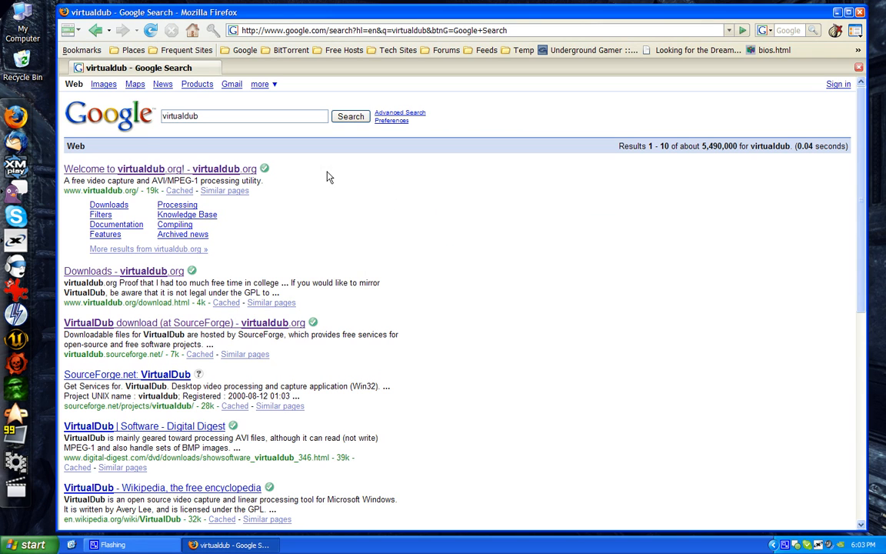
Download the 32-bit release build VirtualDub-1.7.6.zip from the VirtualDub SourceForge page and save it in My Documents
click(105, 204)
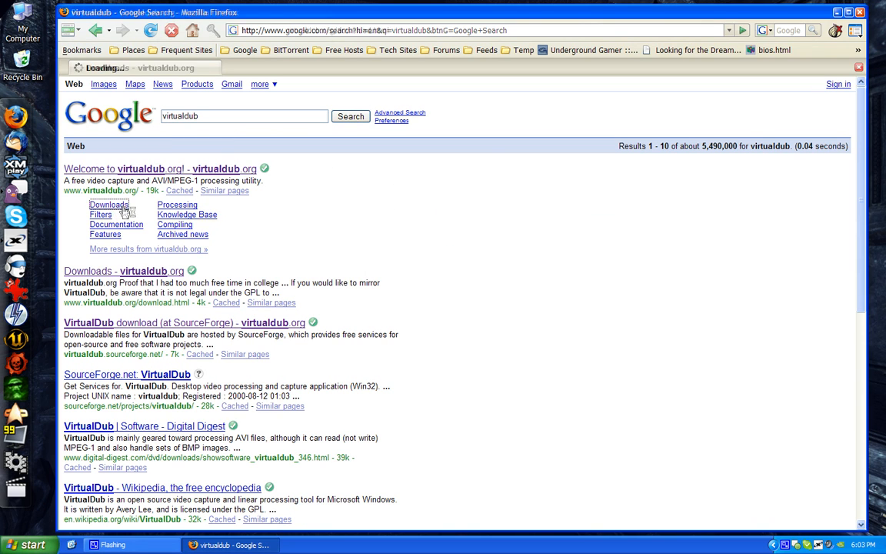
click(230, 222)
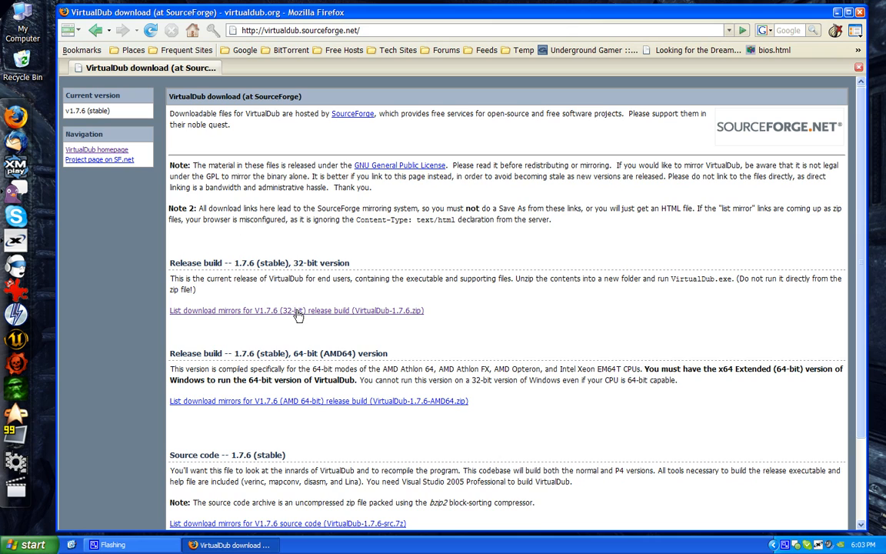
click(301, 309)
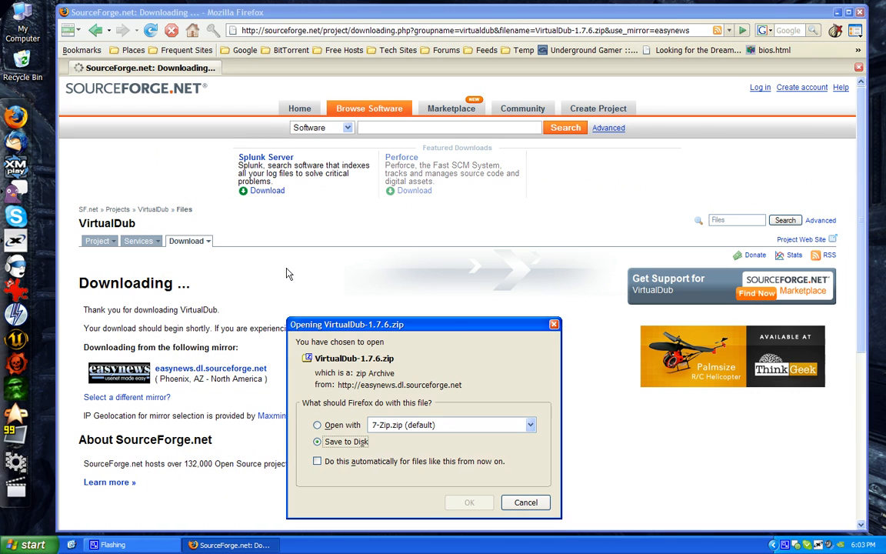
click(469, 506)
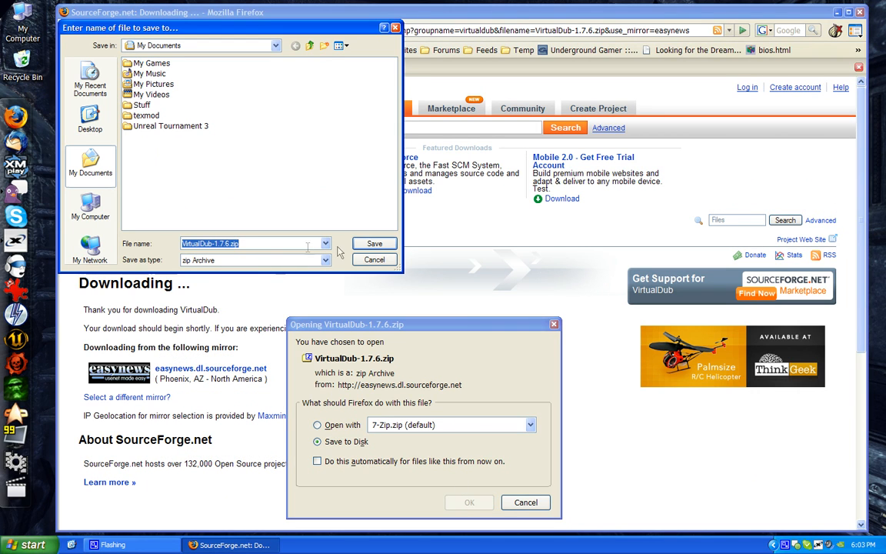
click(375, 243)
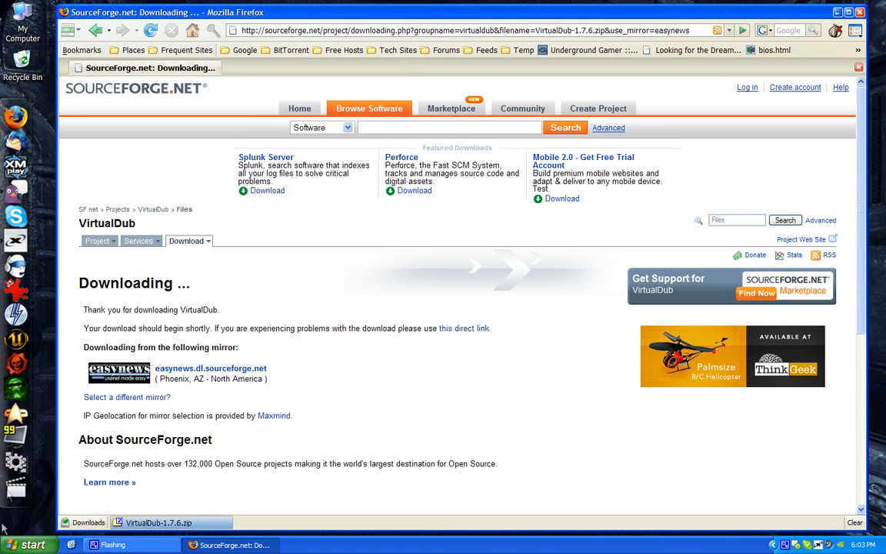
Extract VirtualDub-1.7.6.zip in My Documents and open the extracted VirtualDub-1.7.6 folder
click(24, 544)
click(167, 249)
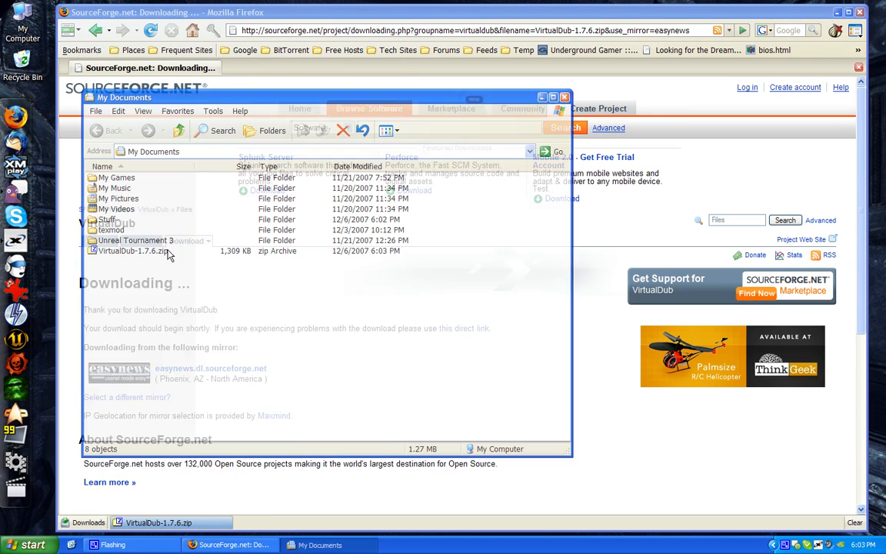
right_click(153, 254)
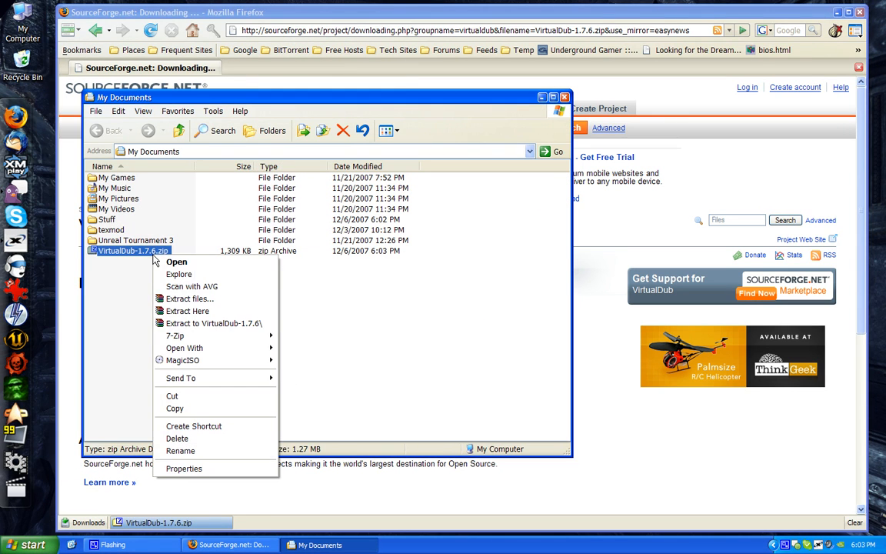
click(192, 298)
click(469, 409)
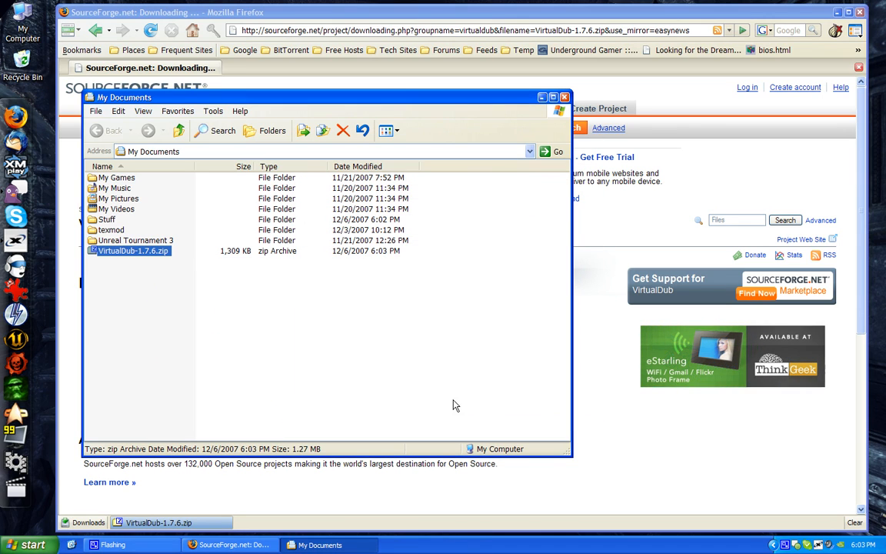
double_click(123, 262)
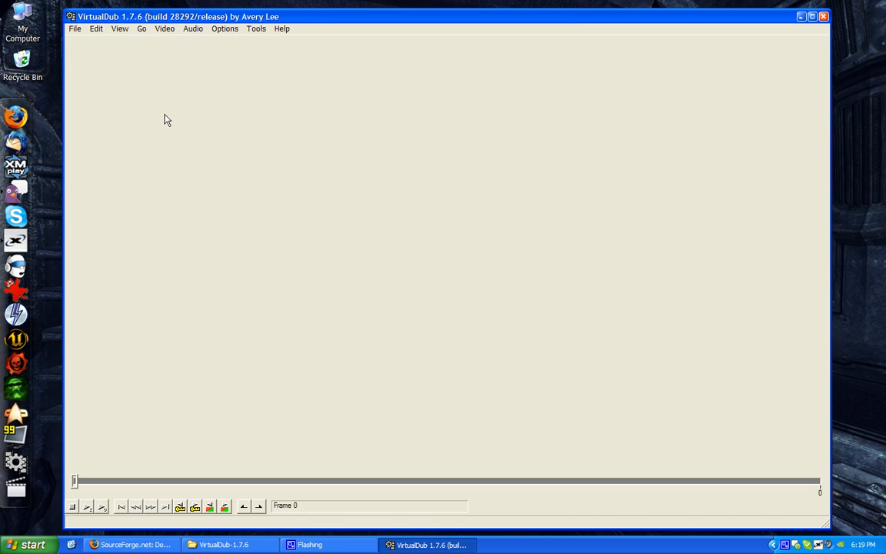
click(74, 30)
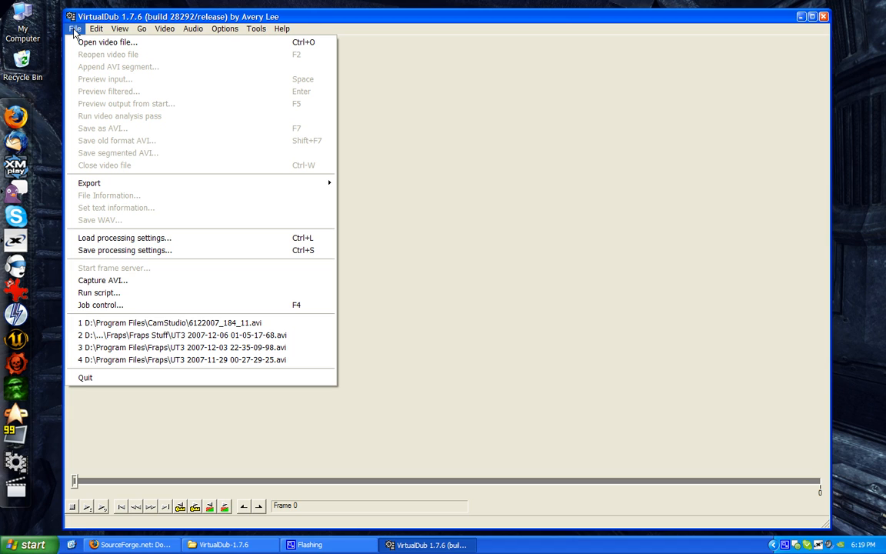
click(89, 45)
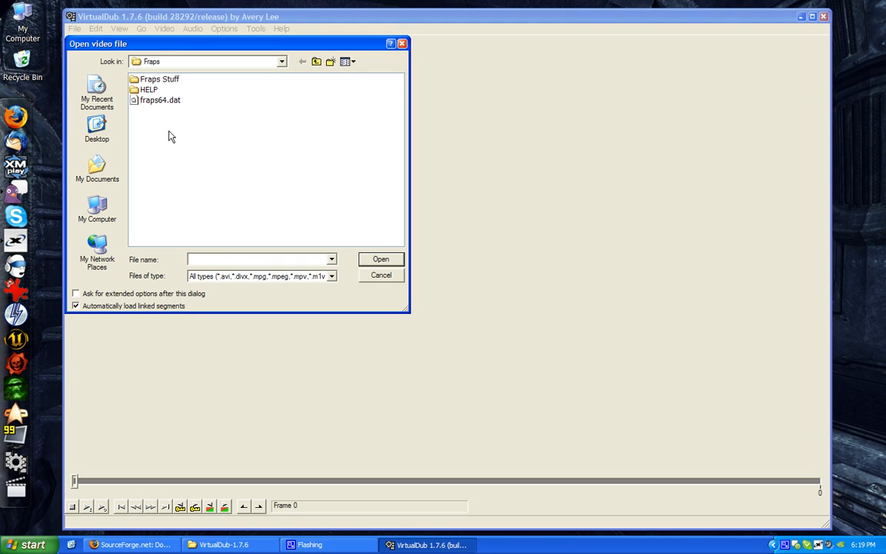
double_click(154, 80)
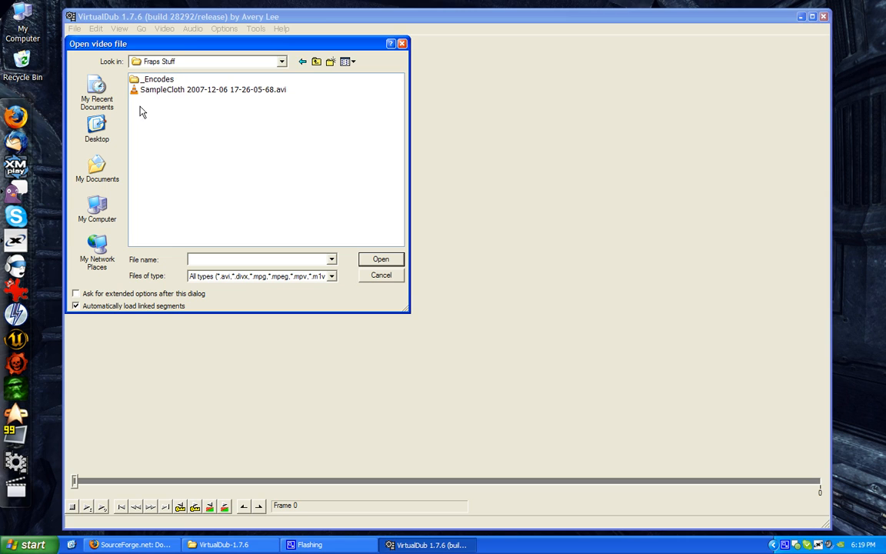
double_click(176, 89)
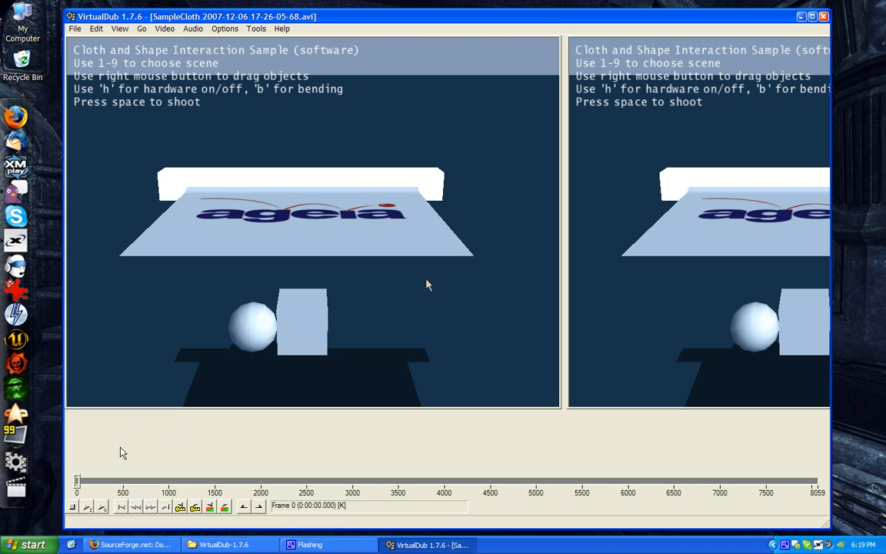
Check the list of available video compression codecs without choosing one, and close VirtualDub
click(164, 31)
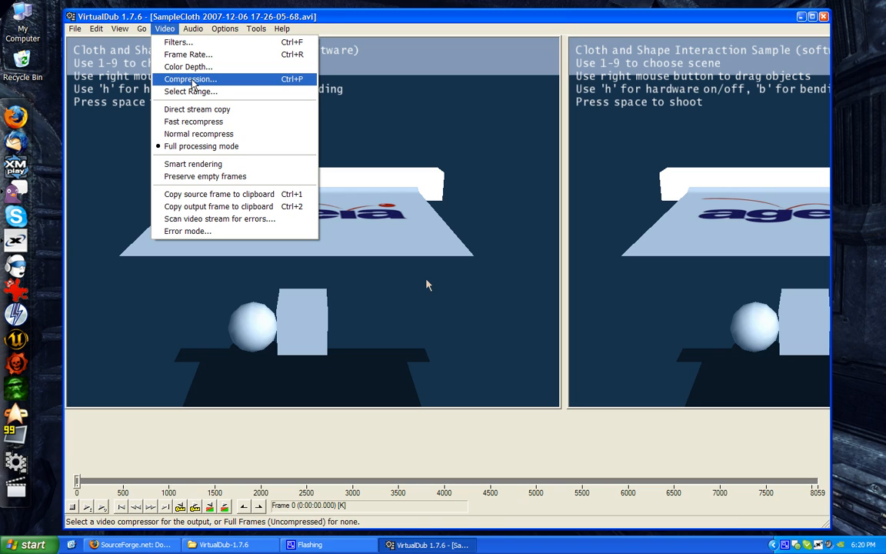
click(191, 80)
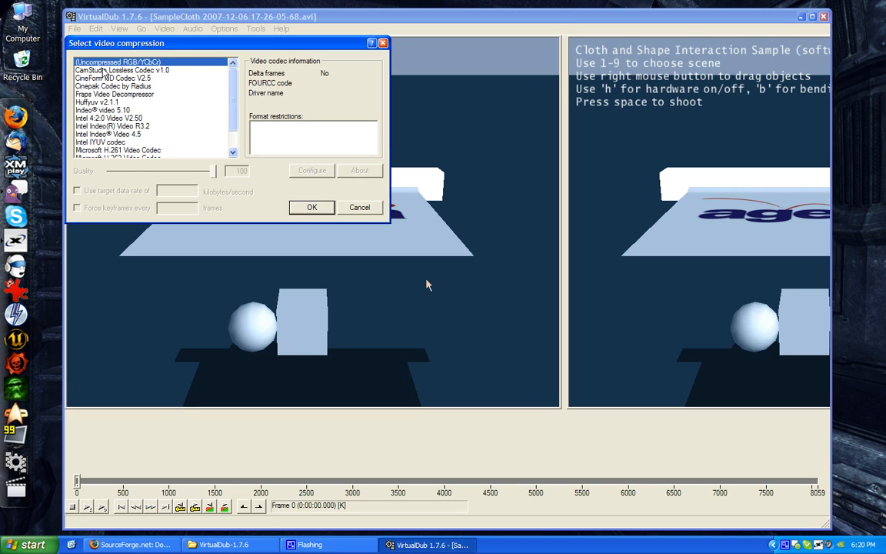
drag(233, 96, 228, 140)
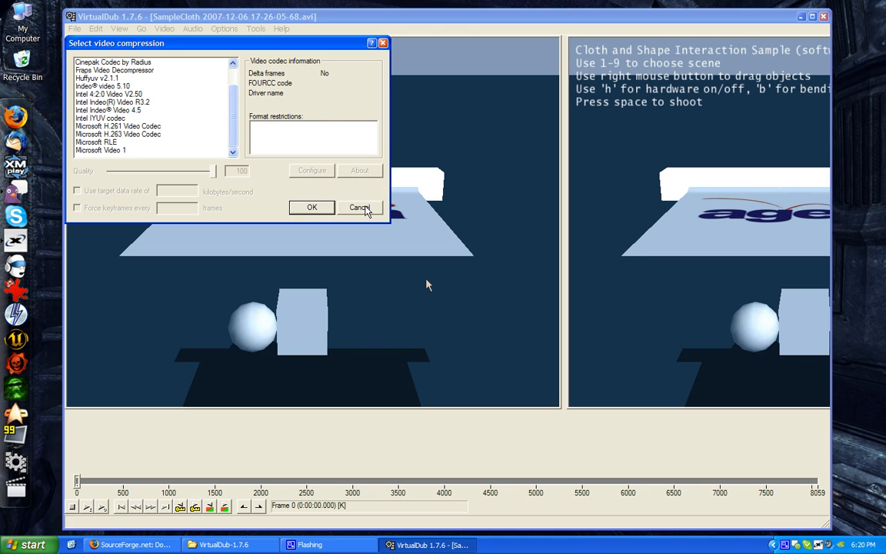
click(366, 212)
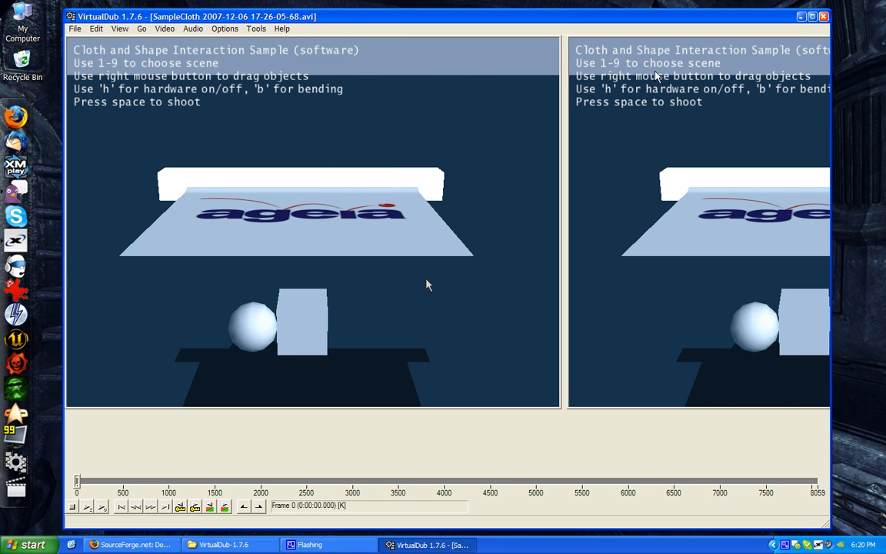
click(811, 16)
Switch to Firefox, go to Google and search for "xvid"
click(131, 544)
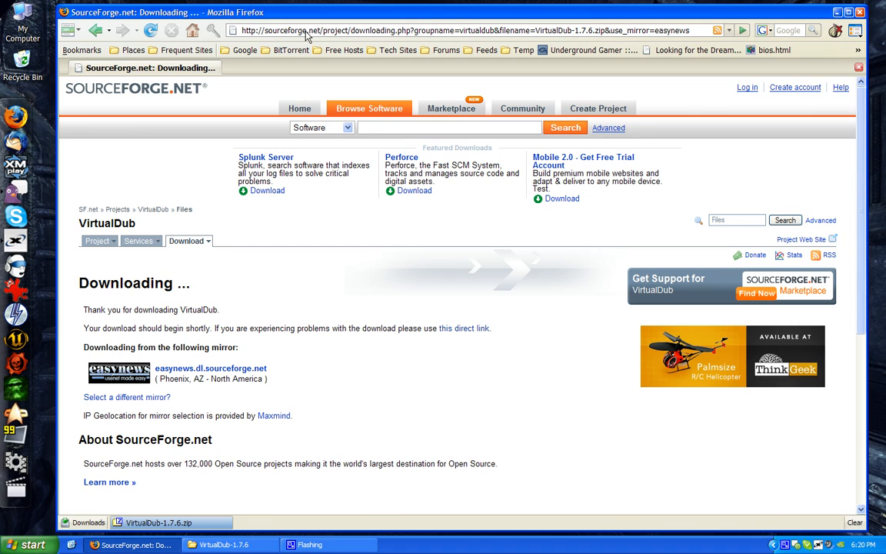
click(389, 31)
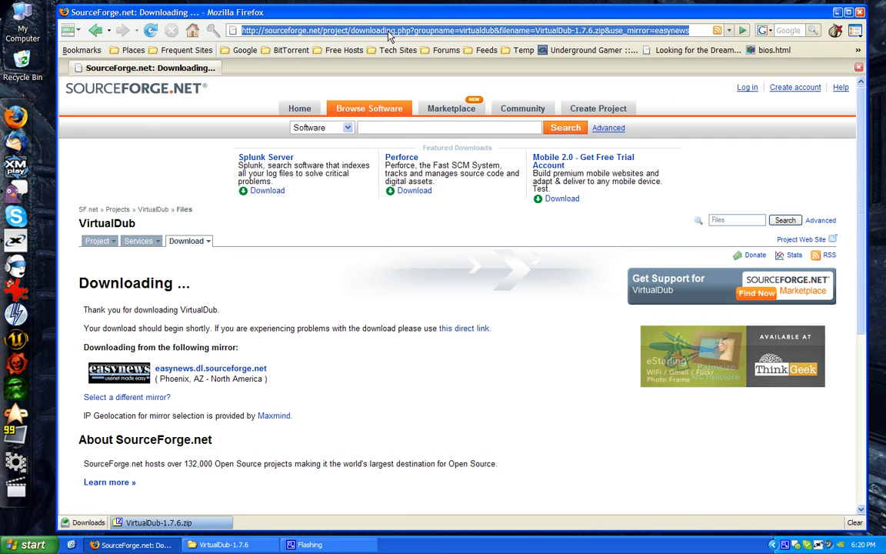
text(goog)
key(Down)
key(Return)
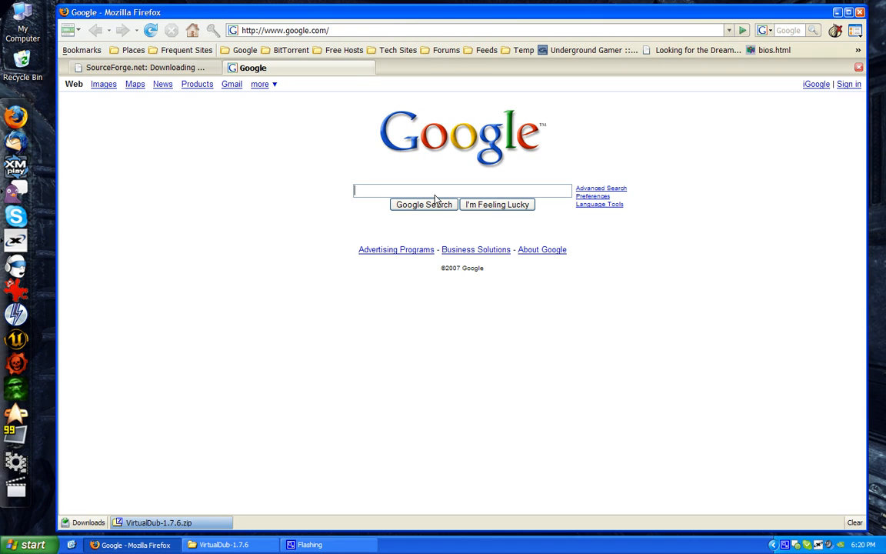
text(xvid)
click(434, 200)
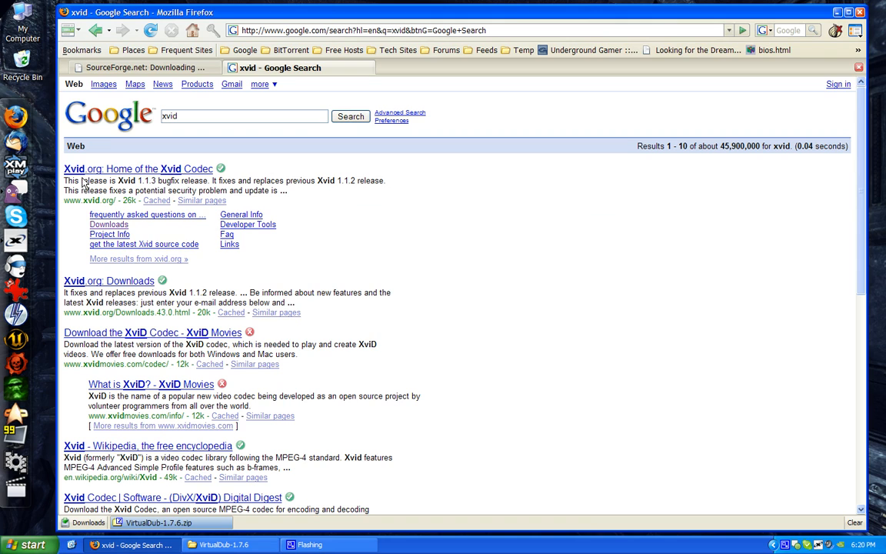
Download the Windows installer XviD-1.1.3-28062007.exe by way of the Xvid.org downloads page and save it in My Documents
click(105, 223)
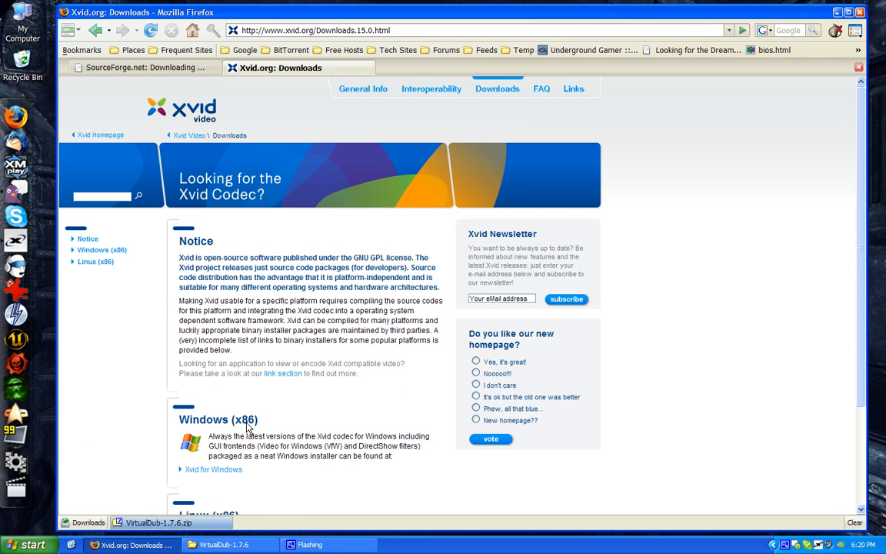
click(106, 236)
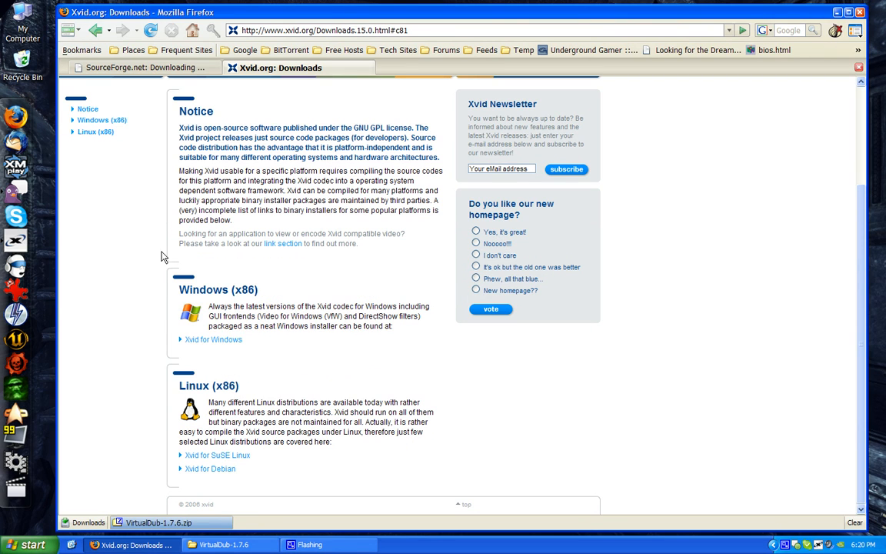
click(217, 340)
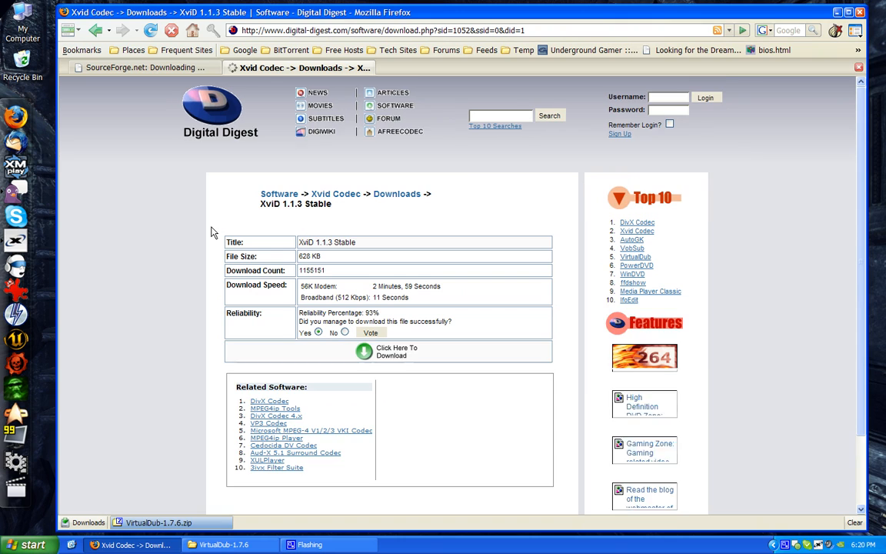
click(380, 353)
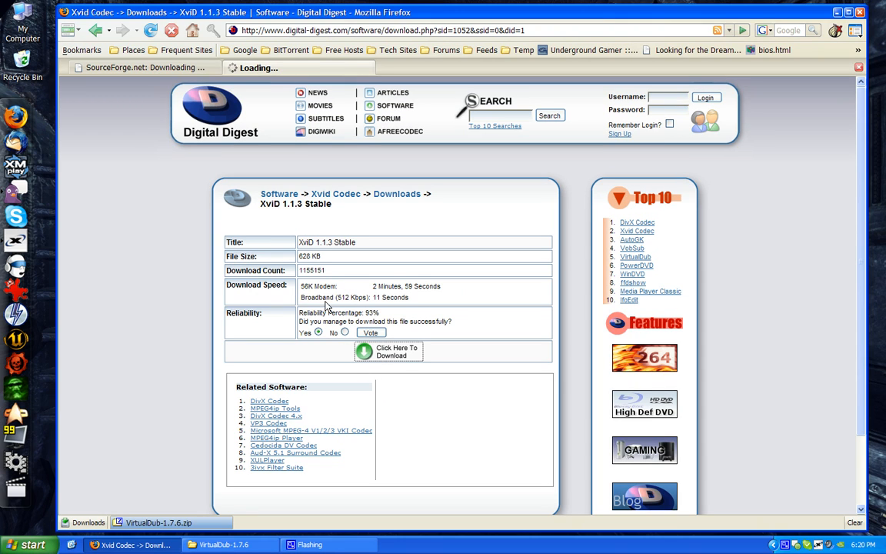
click(463, 436)
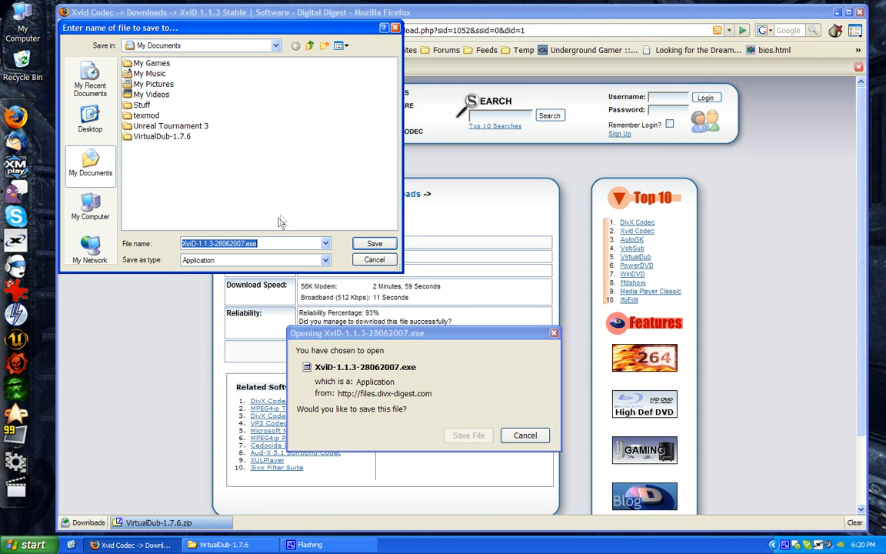
click(373, 245)
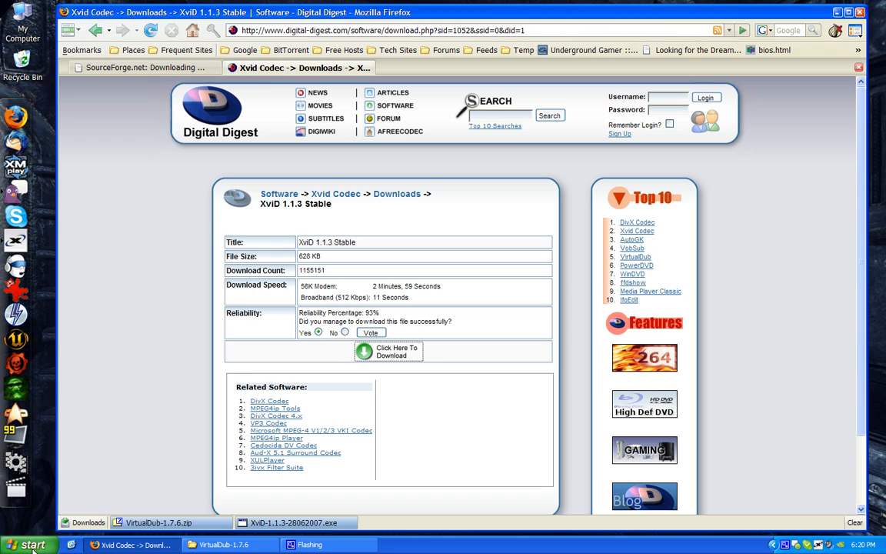
Run XviD-1.1.3-28062007.exe from My Documents and go through the Xvid setup wizard to install the codec
click(33, 545)
click(167, 241)
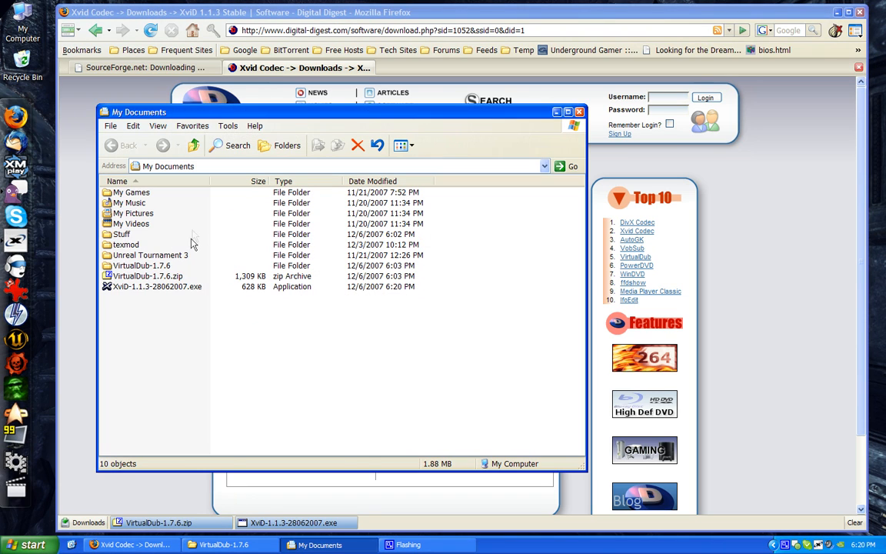
double_click(156, 286)
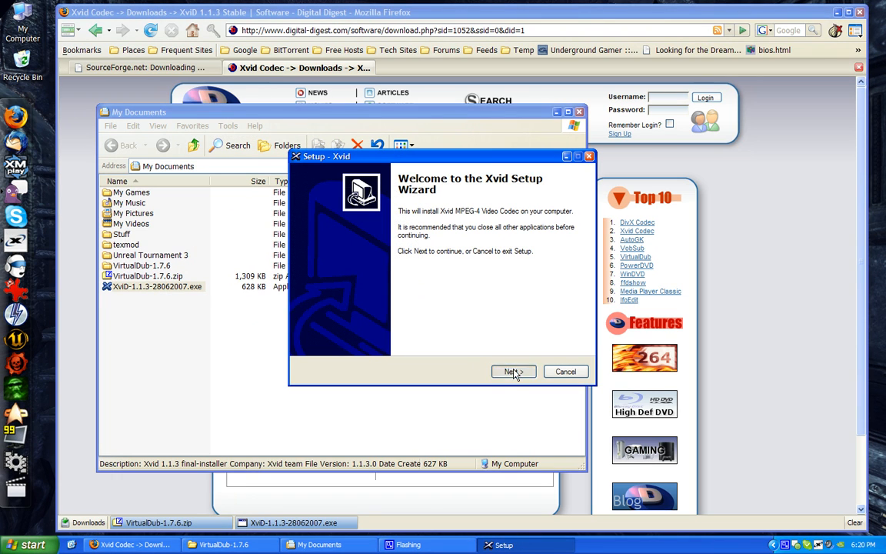
click(513, 371)
click(359, 333)
click(514, 371)
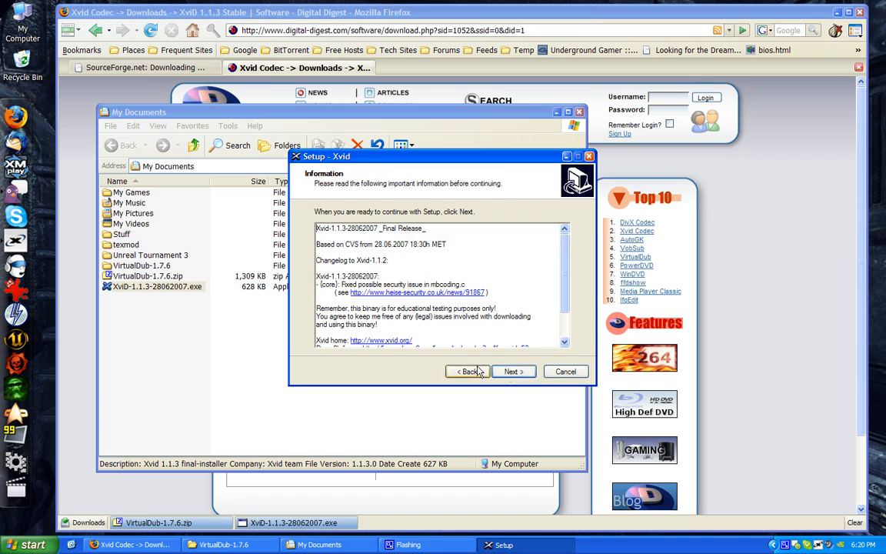
click(514, 371)
click(511, 372)
click(512, 372)
click(512, 372)
click(511, 372)
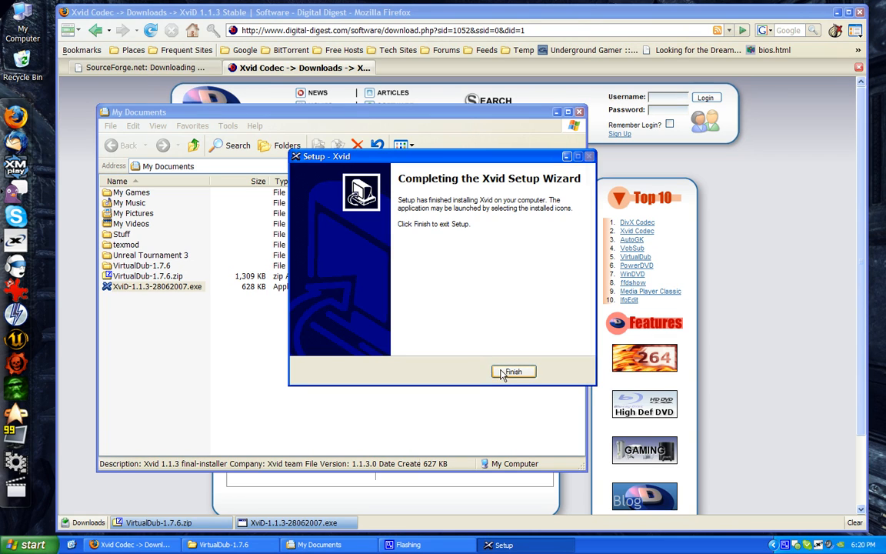
click(452, 335)
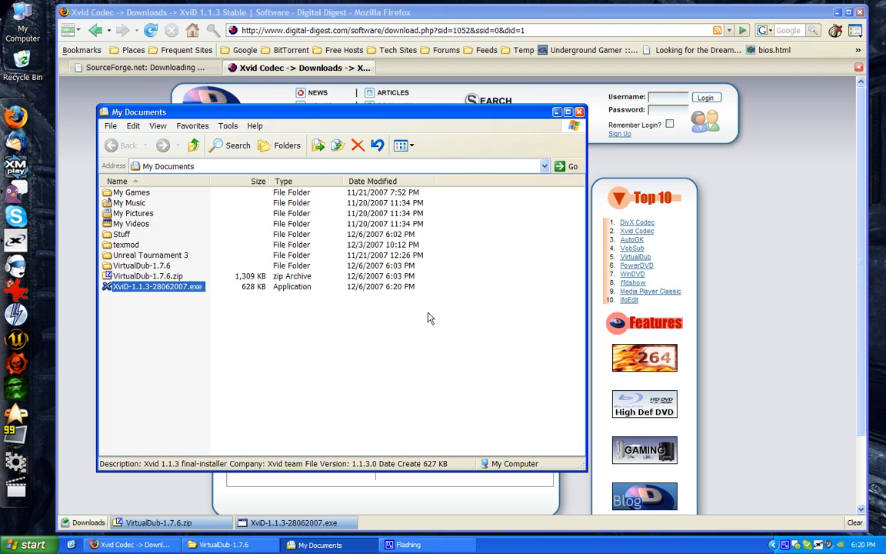
Put away the My Documents window, return to the Google results in Firefox and search for "lame acm"
click(558, 113)
click(95, 31)
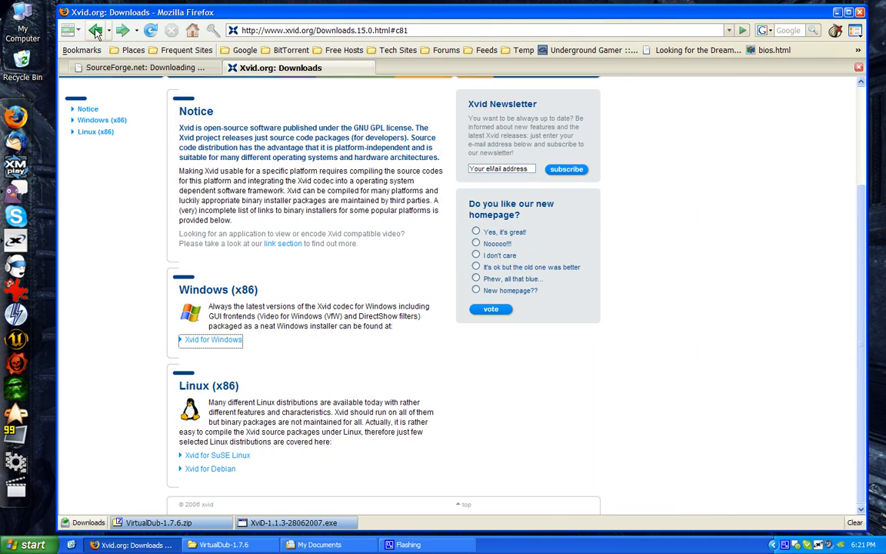
click(95, 37)
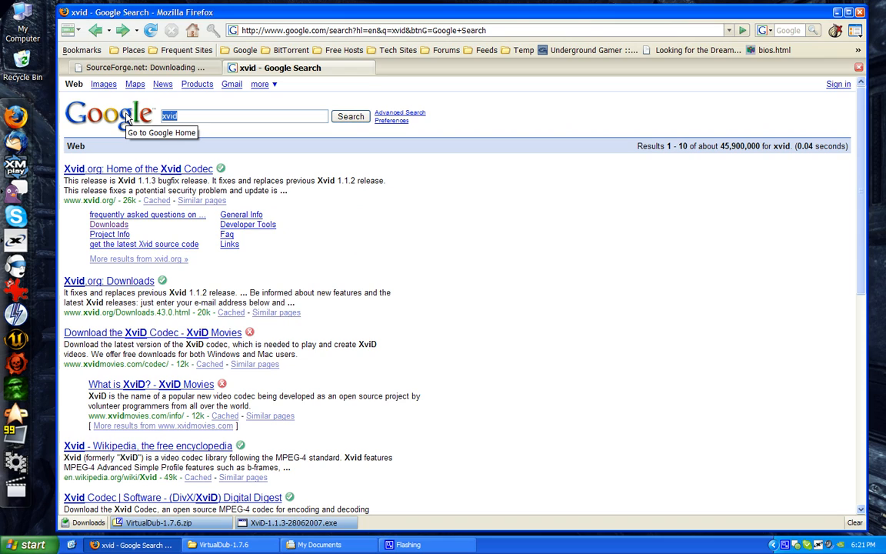
text(lame acm)
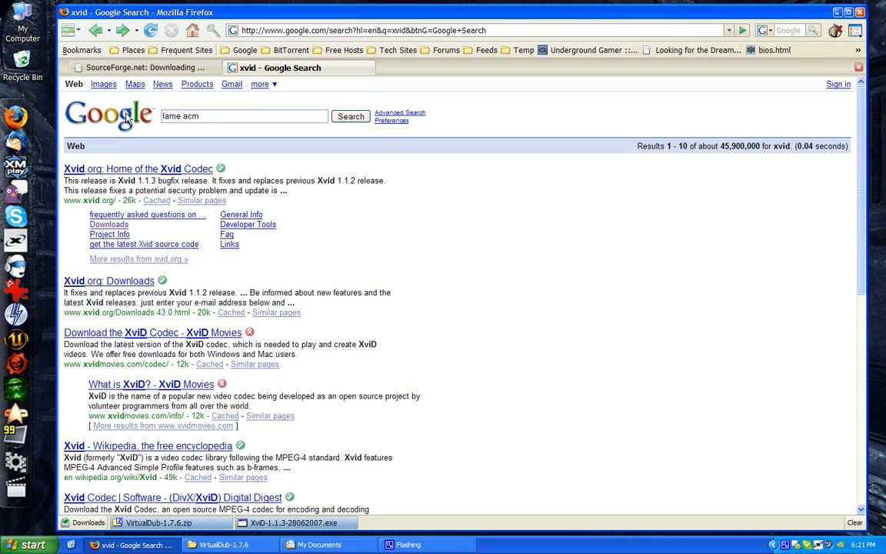
key(Return)
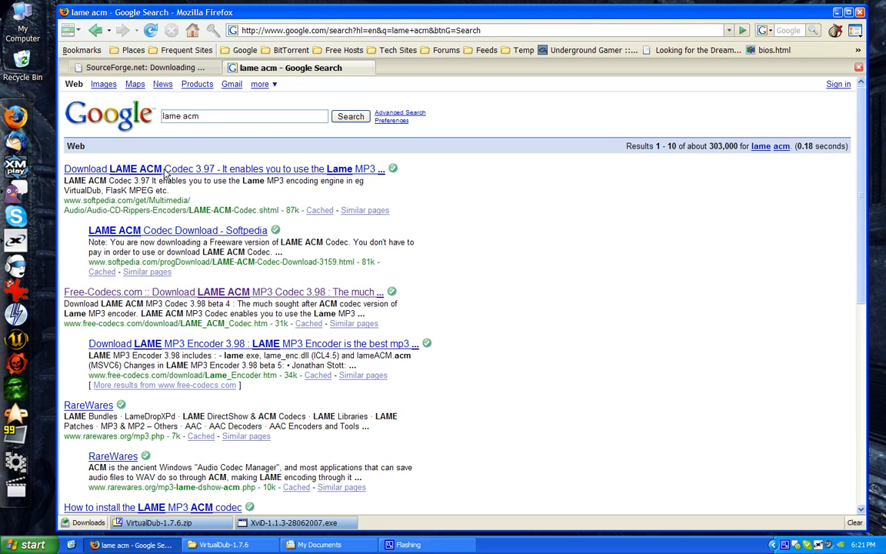
Download LAME ACM MP3 Codec 3.97 final from Free-Codecs.com and save lameACM-3.97-final.zip in My Documents
click(163, 171)
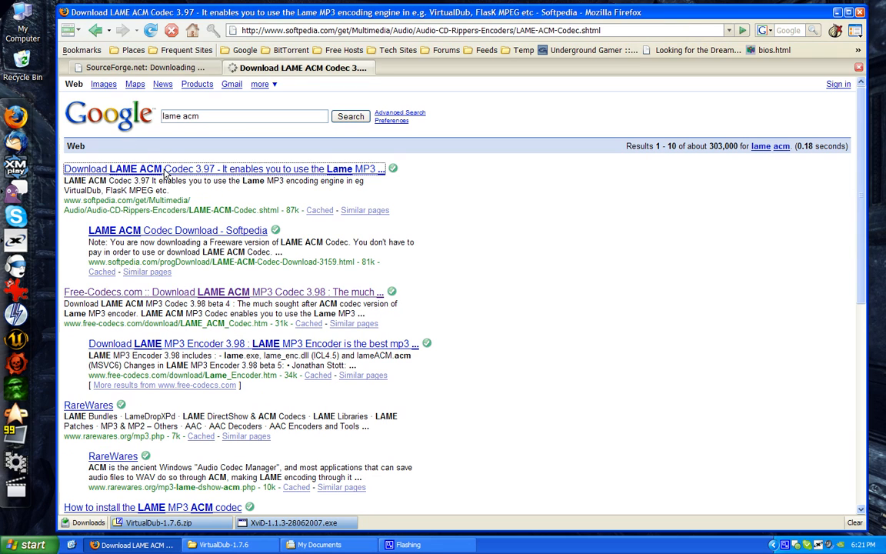
click(94, 31)
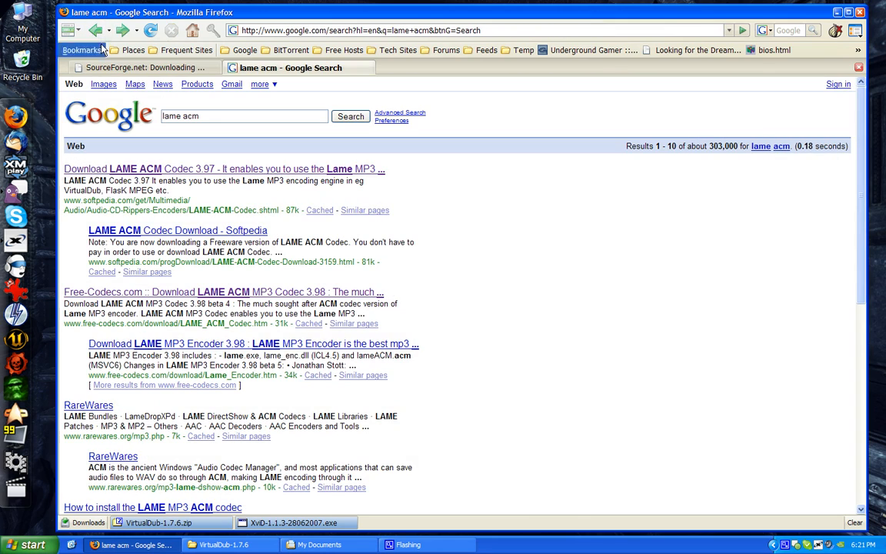
click(133, 294)
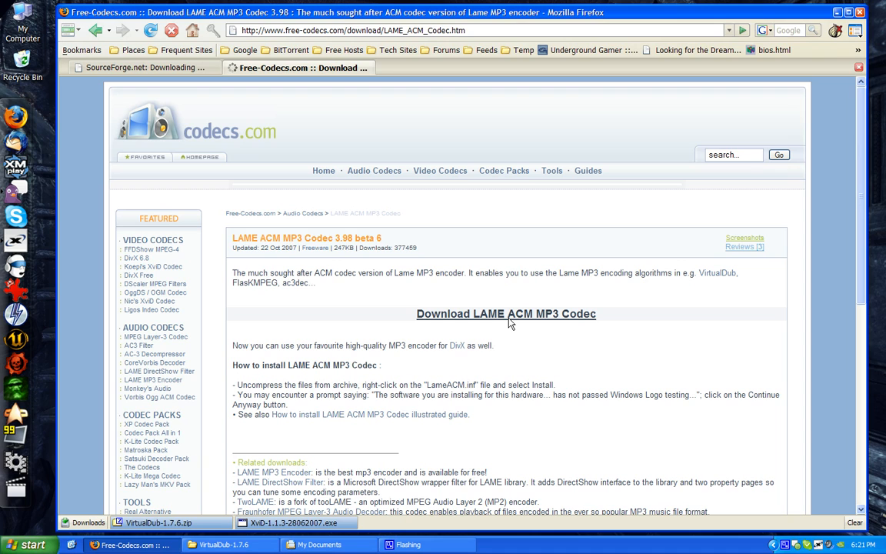
click(453, 315)
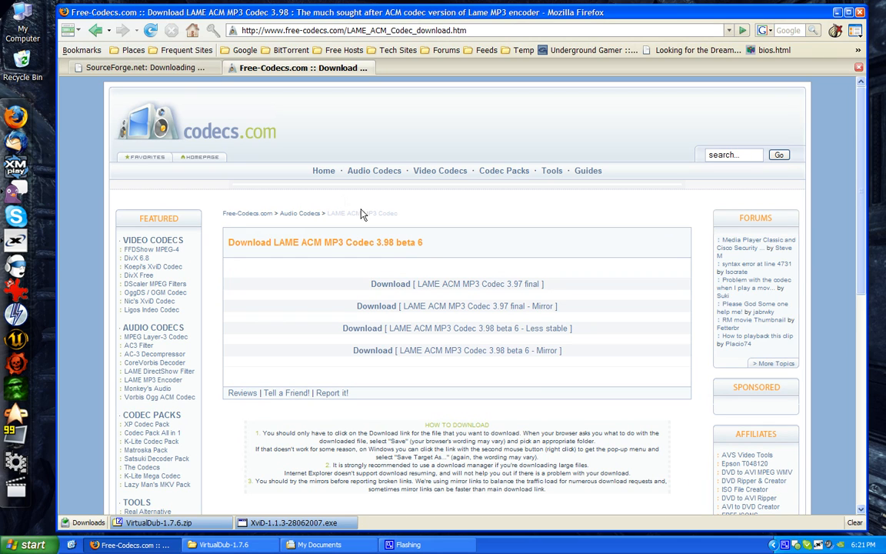
click(435, 289)
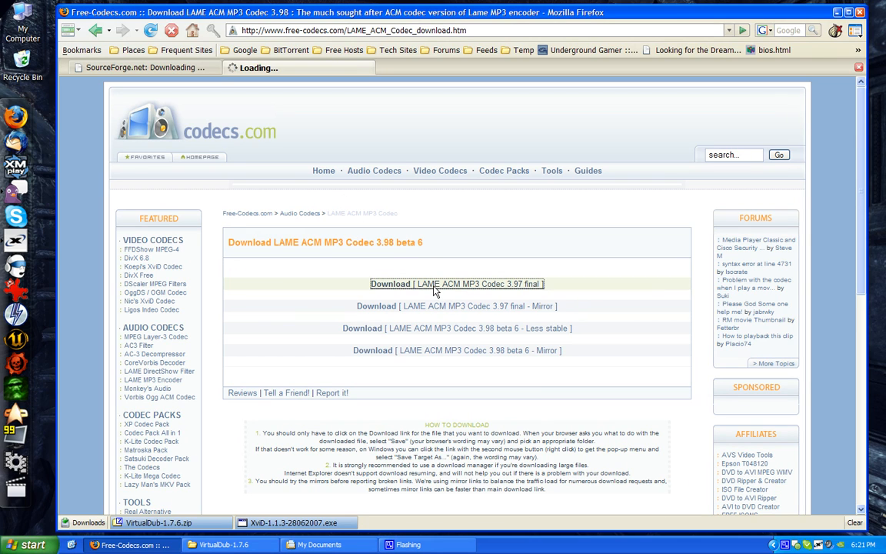
click(469, 502)
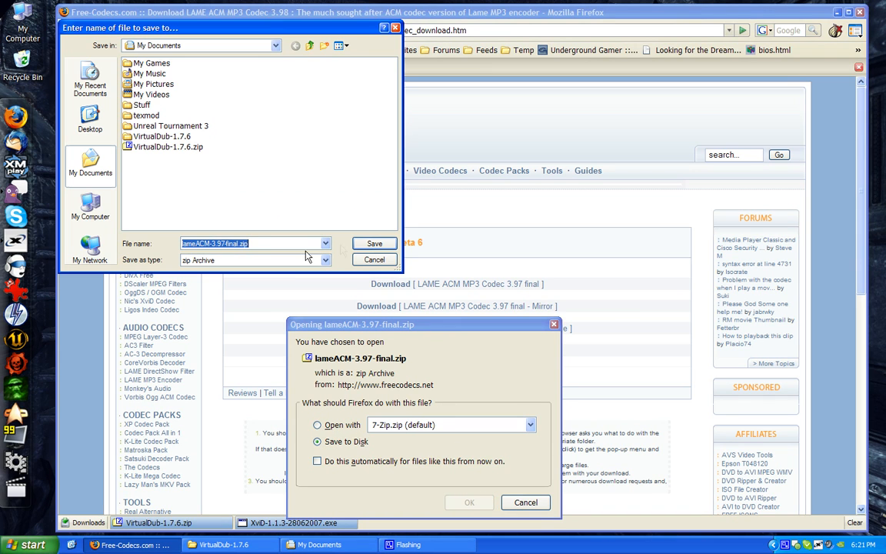
click(368, 243)
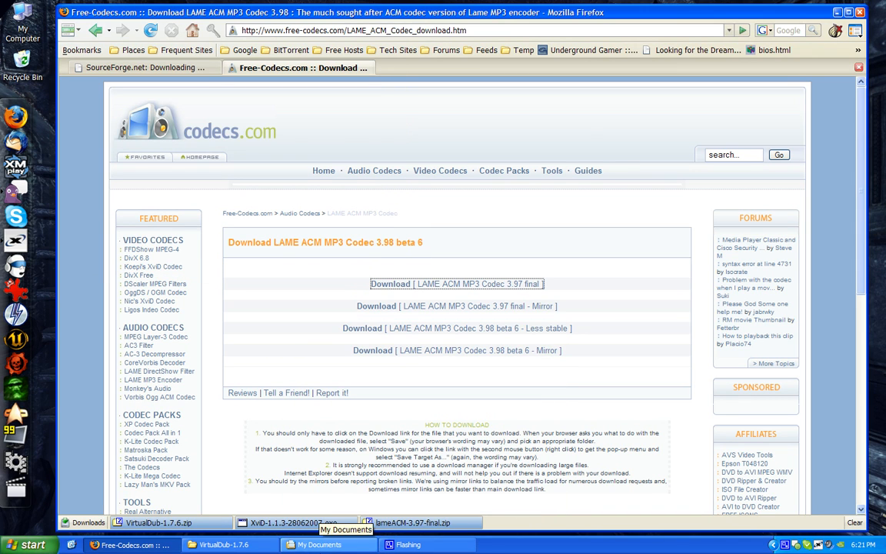
Extract lameACM-3.97-final.zip into a lameACM-3.97-final folder inside My Documents
click(316, 544)
drag(163, 300, 166, 315)
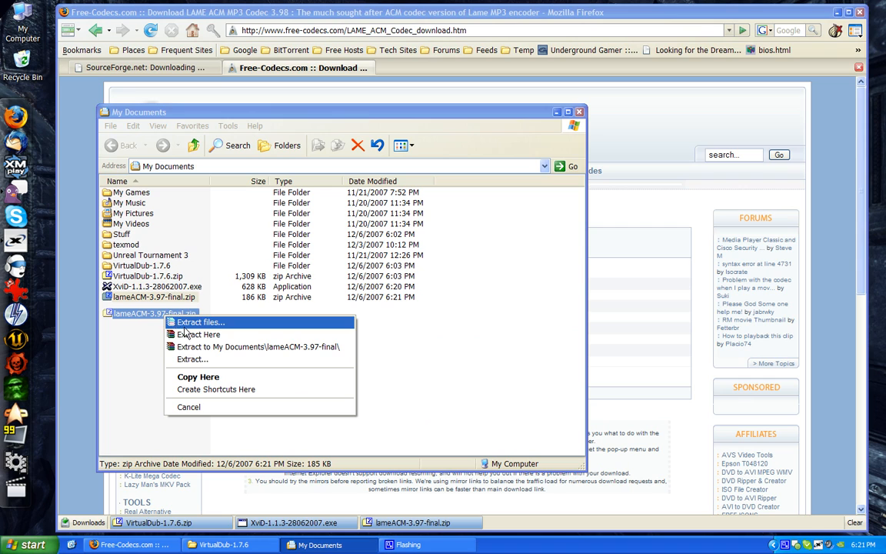
click(197, 323)
click(463, 409)
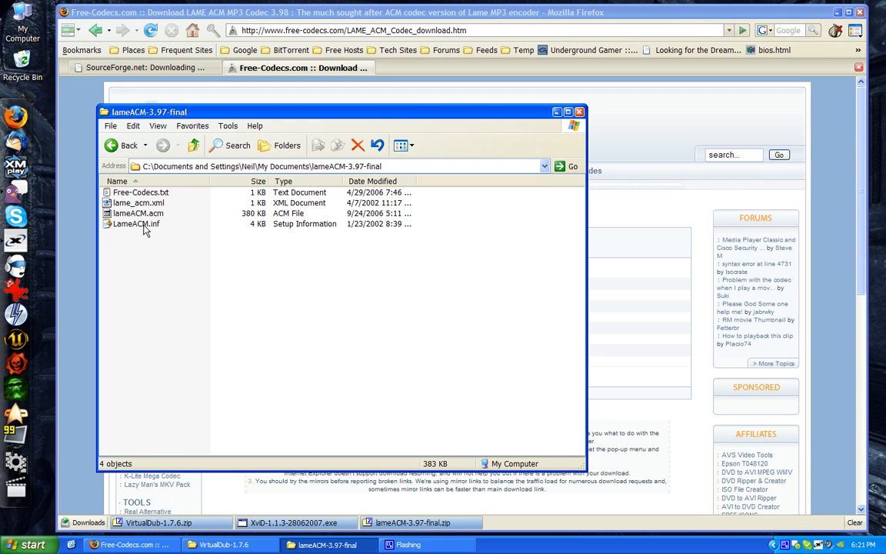
Install the LAME codec from LameACM.inf, continuing past the Windows Logo testing warning, and close the folder window
mouse_move(144, 229)
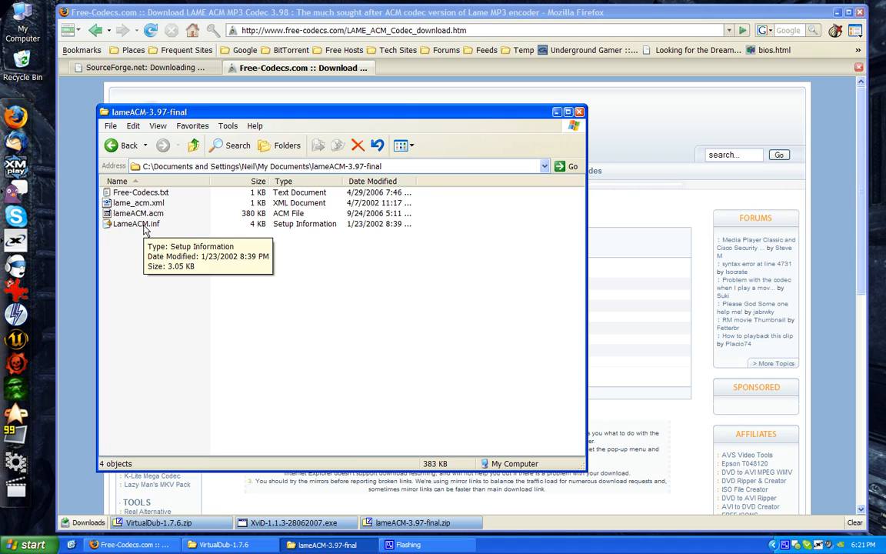
right_click(144, 229)
click(168, 245)
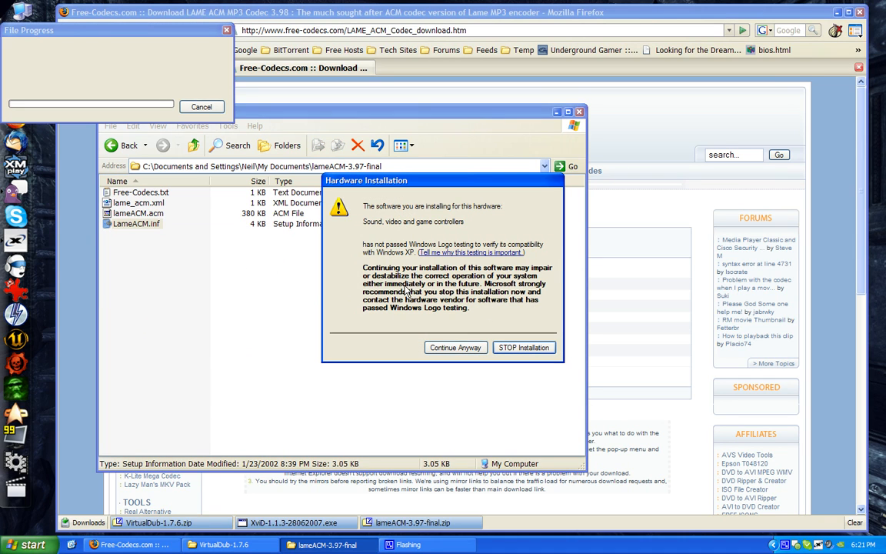
click(455, 347)
click(238, 198)
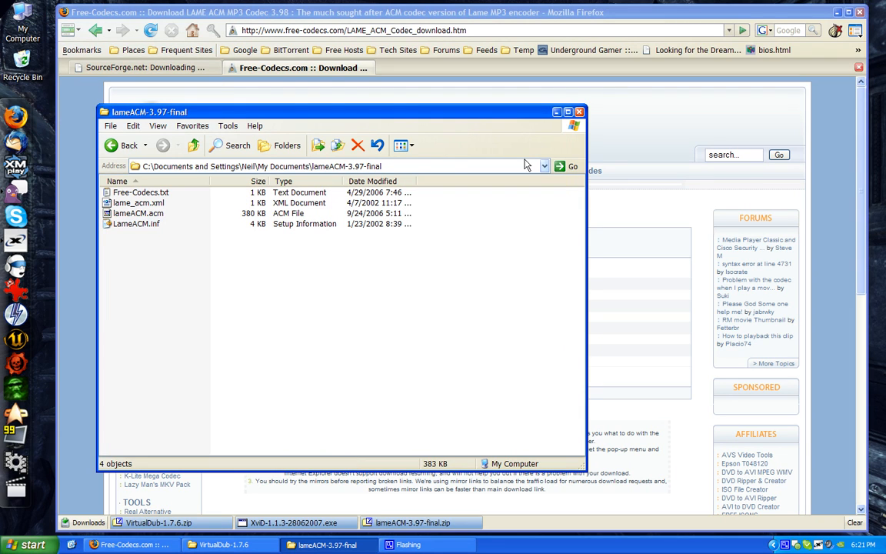
click(580, 113)
click(223, 545)
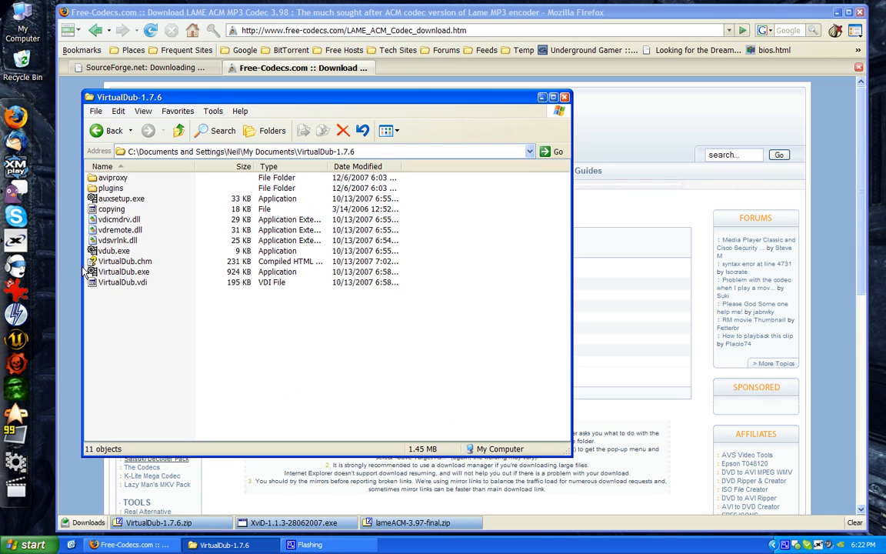
double_click(123, 272)
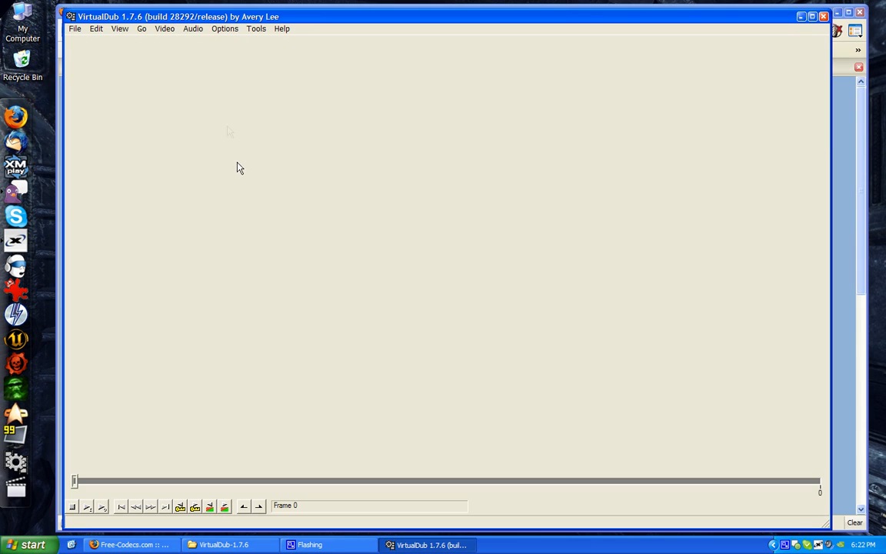
click(75, 29)
click(77, 45)
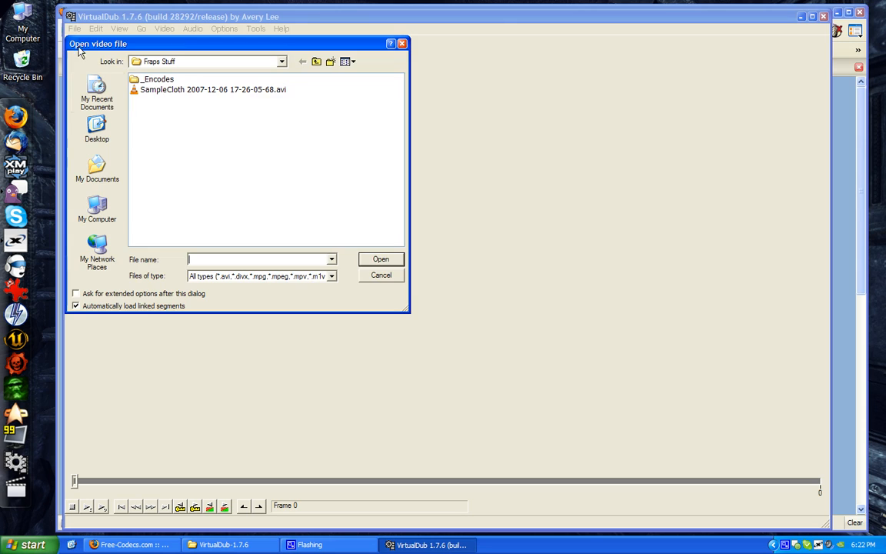
double_click(171, 91)
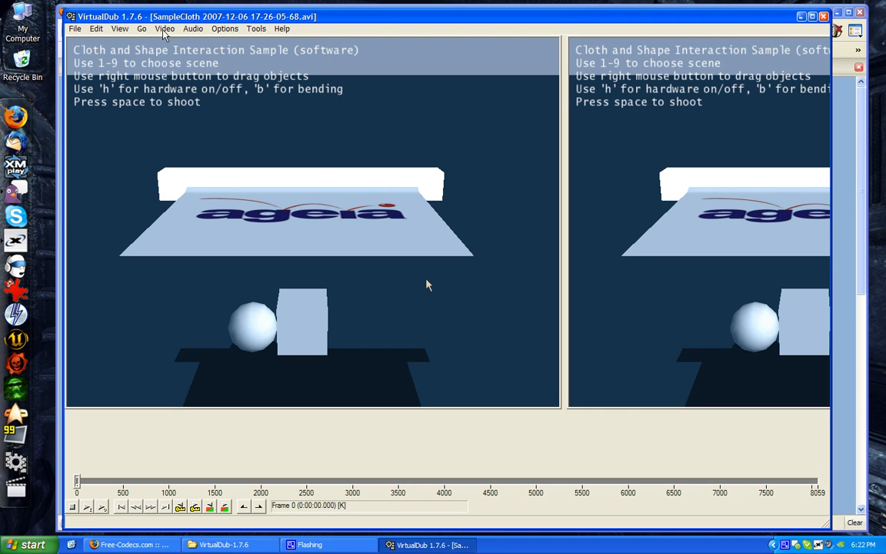
Choose the Xvid MPEG-4 Codec as the video compression for the loaded clip
click(164, 30)
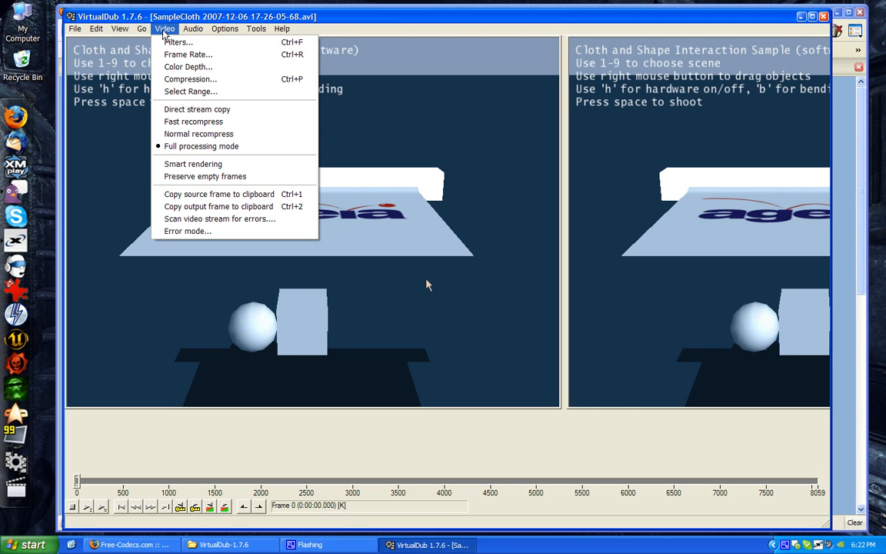
click(184, 80)
scroll(219, 100, down, 3)
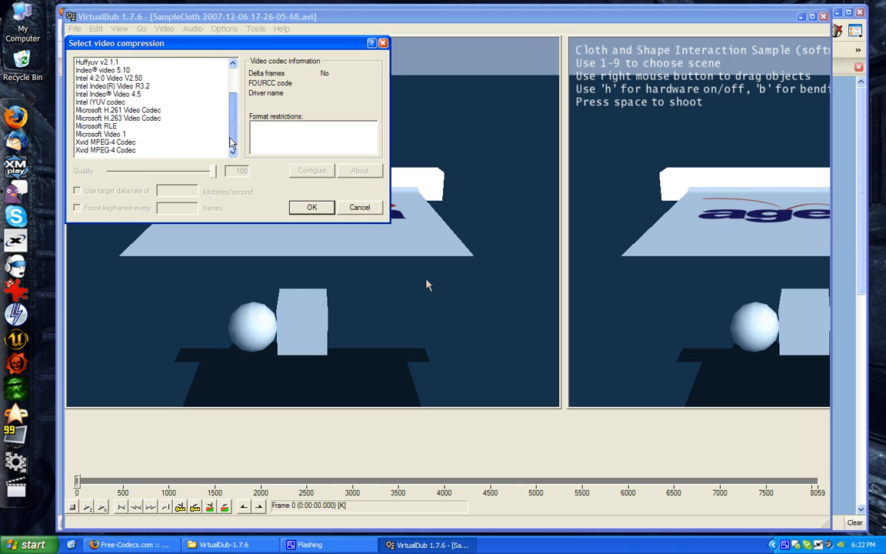
click(115, 142)
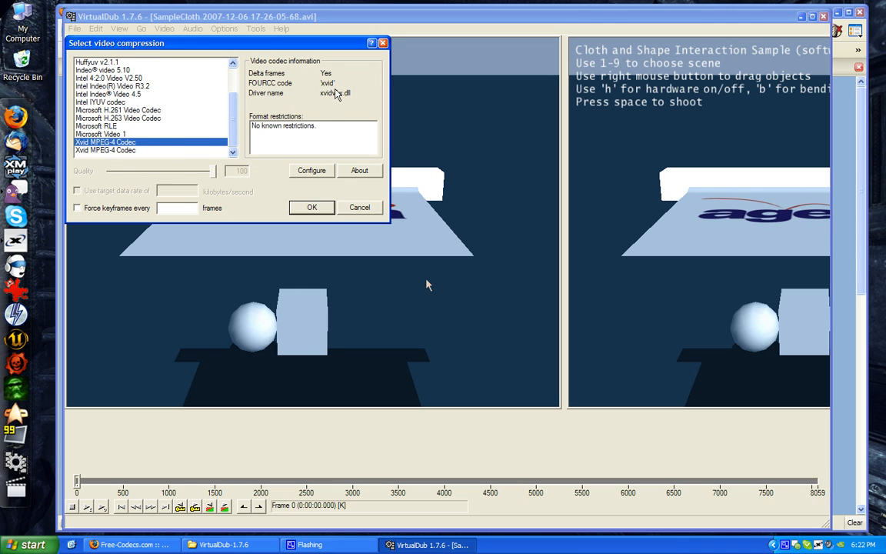
click(166, 150)
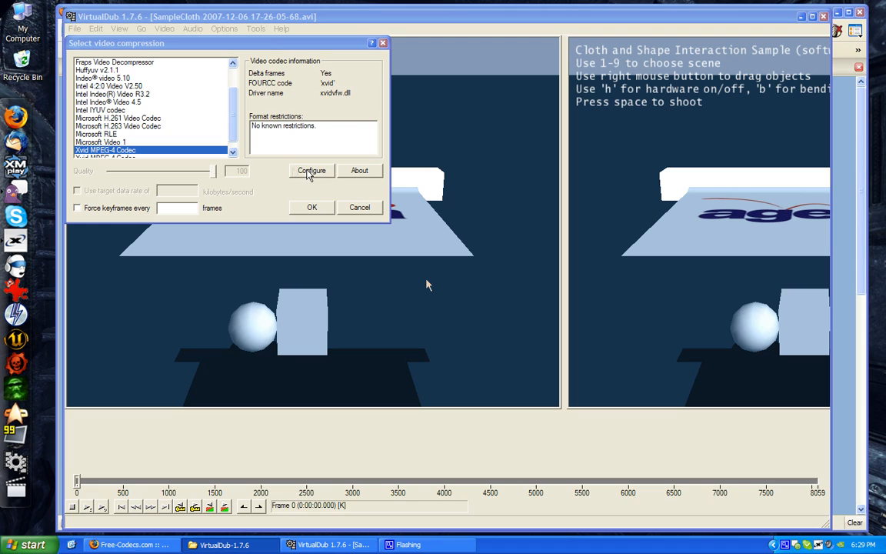
Configure the Xvid codec with encoding type Twopass - 2nd pass and a target bitrate of 2500 kbps
click(310, 172)
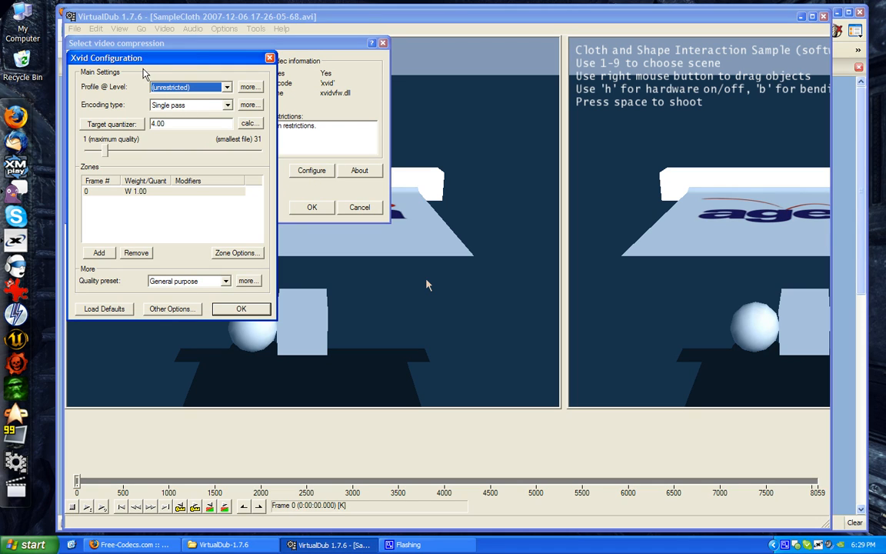
click(197, 111)
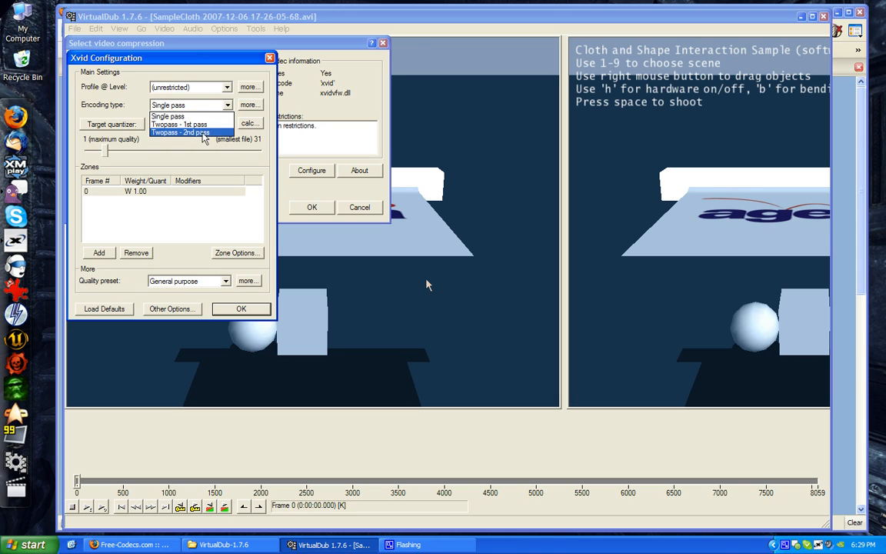
click(191, 133)
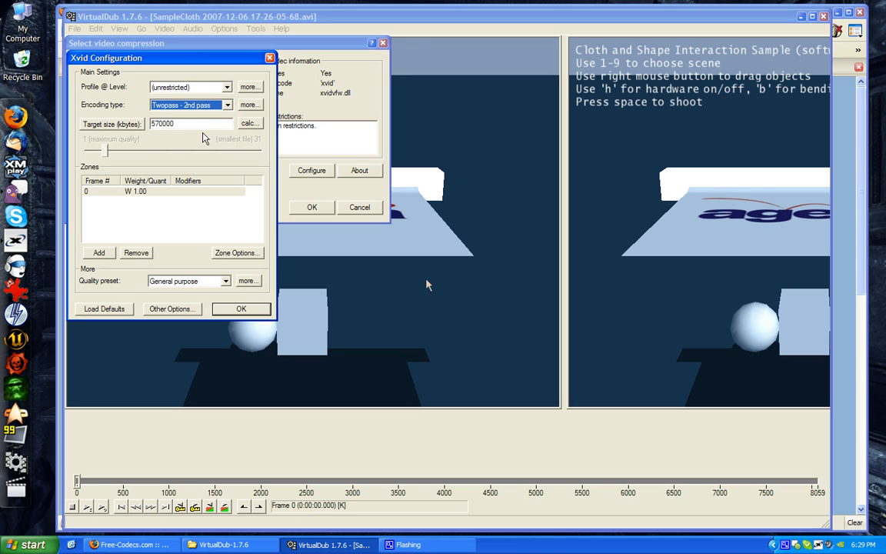
click(108, 123)
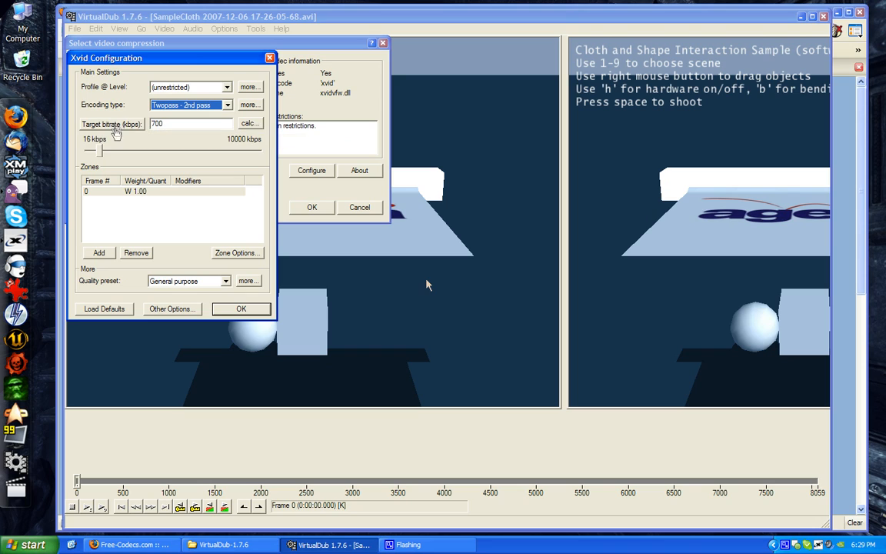
double_click(161, 123)
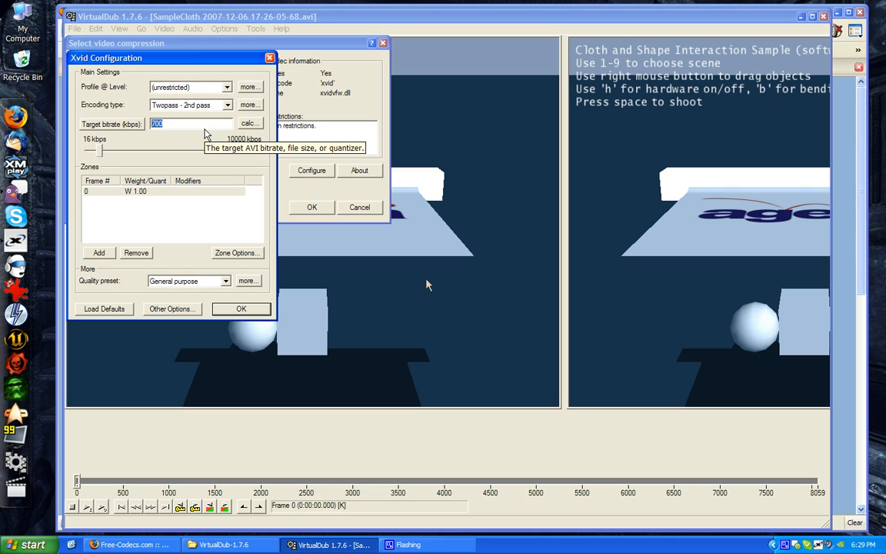
text(2500)
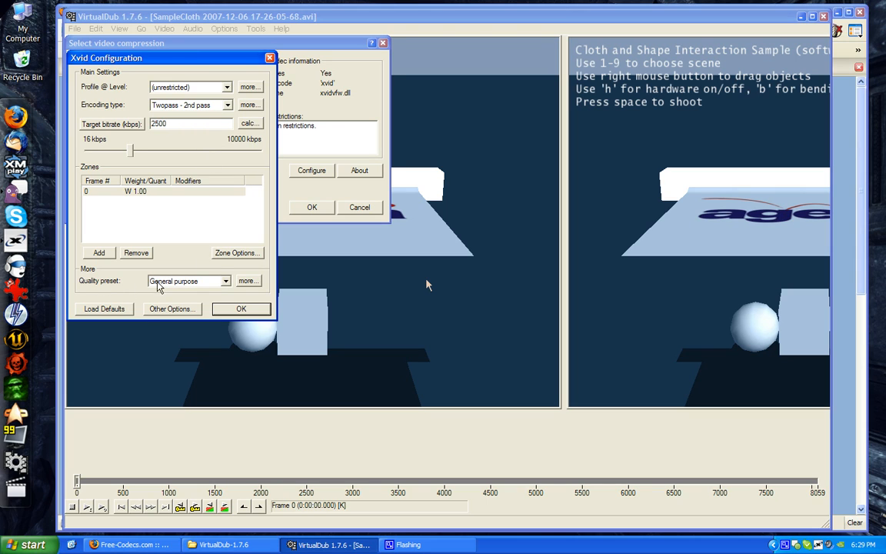
Copy the General purpose quality preset into the user-defined preset for editing and set its VHQ mode to 4 - Wide Search
click(246, 281)
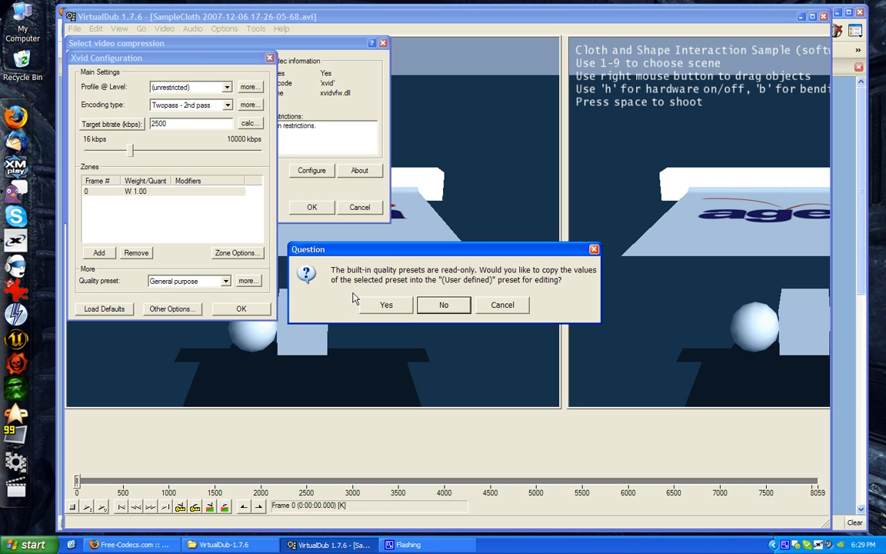
click(396, 306)
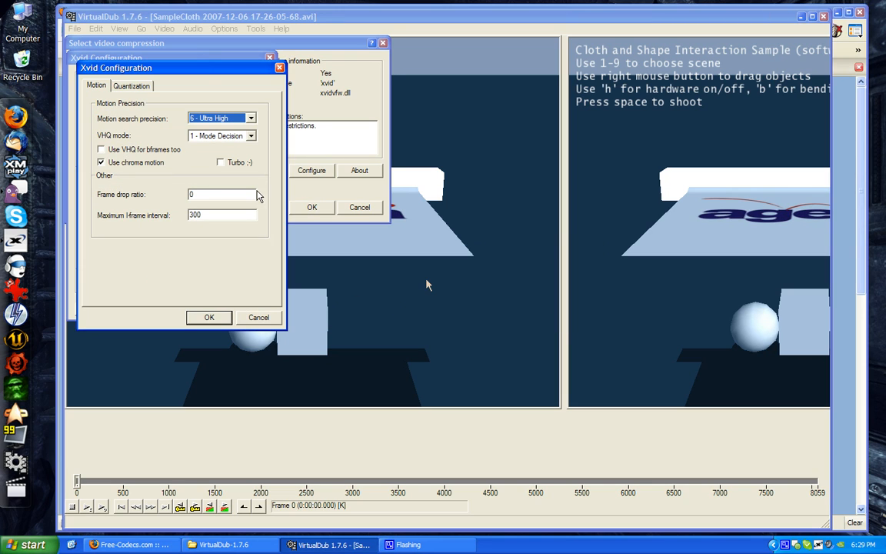
click(221, 140)
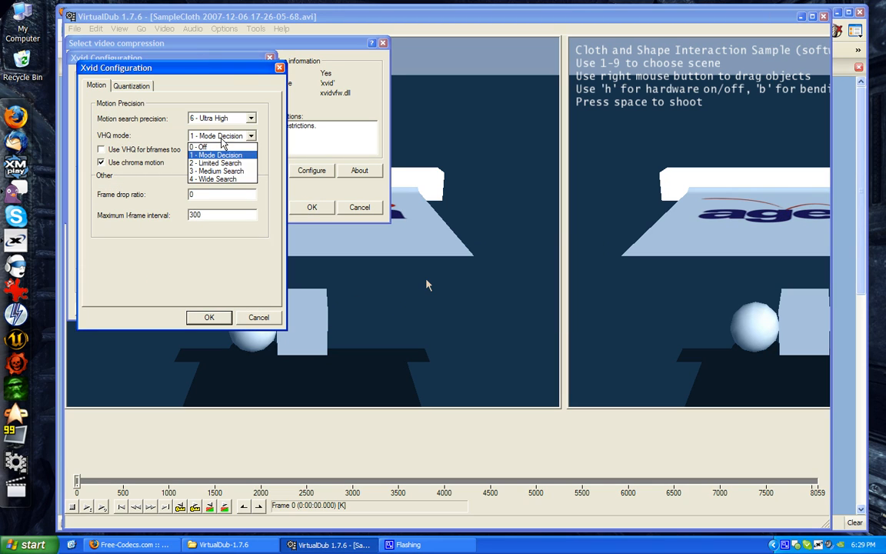
click(223, 179)
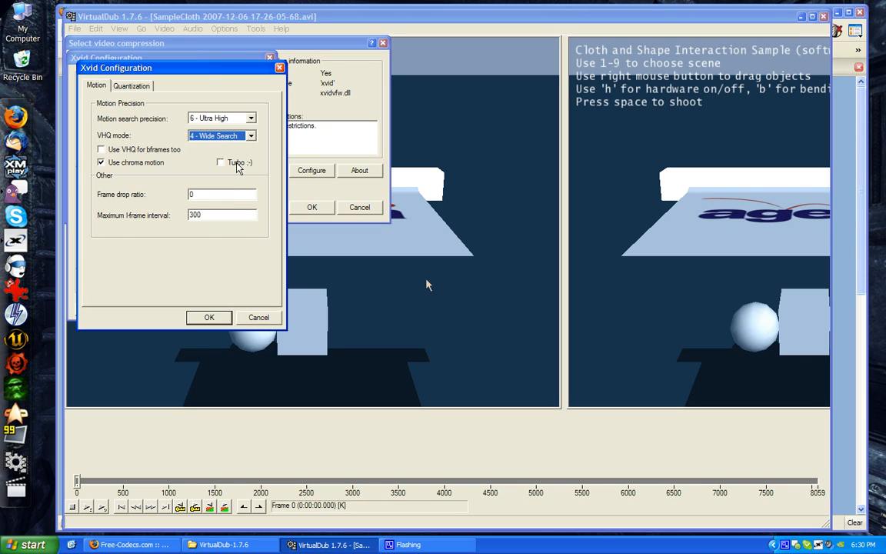
Enable the Turbo option in the Xvid quality preset's motion settings and accept the preset
click(237, 168)
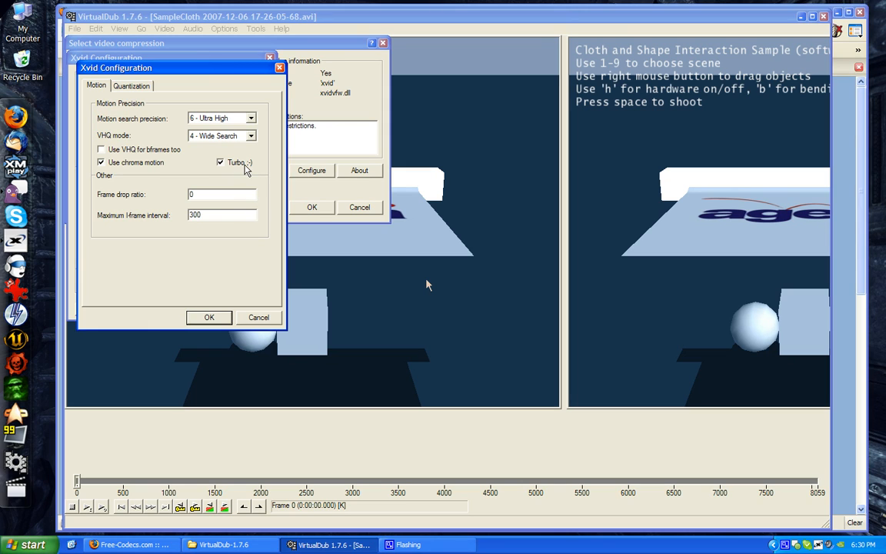
click(208, 317)
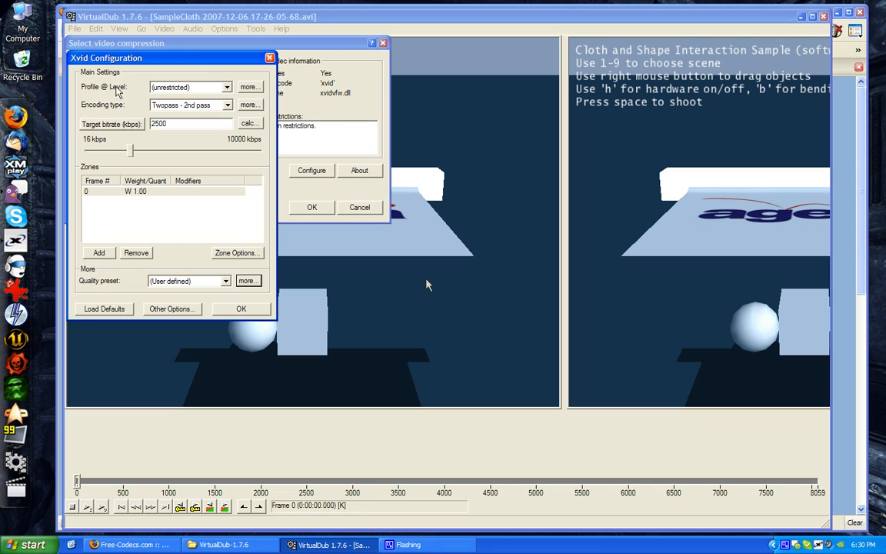
Review the pixel aspect ratio choices in the Xvid profile settings
click(248, 89)
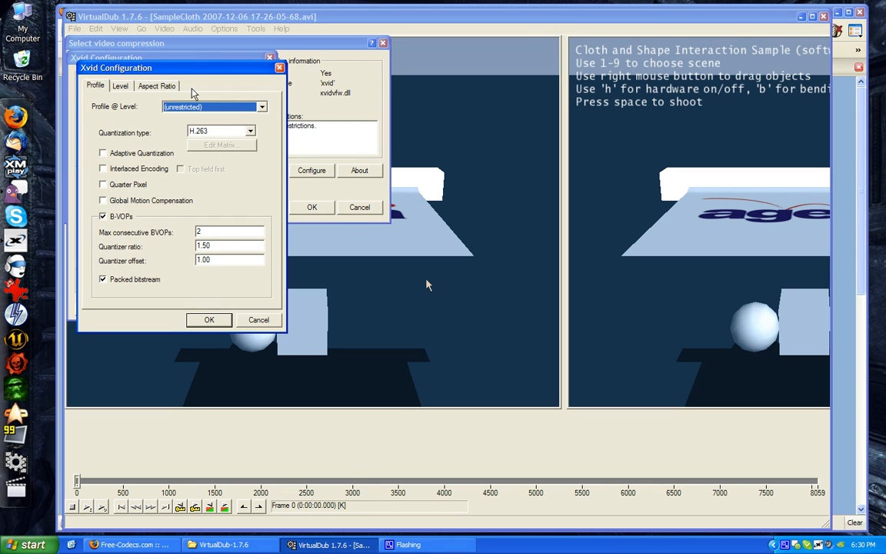
click(158, 86)
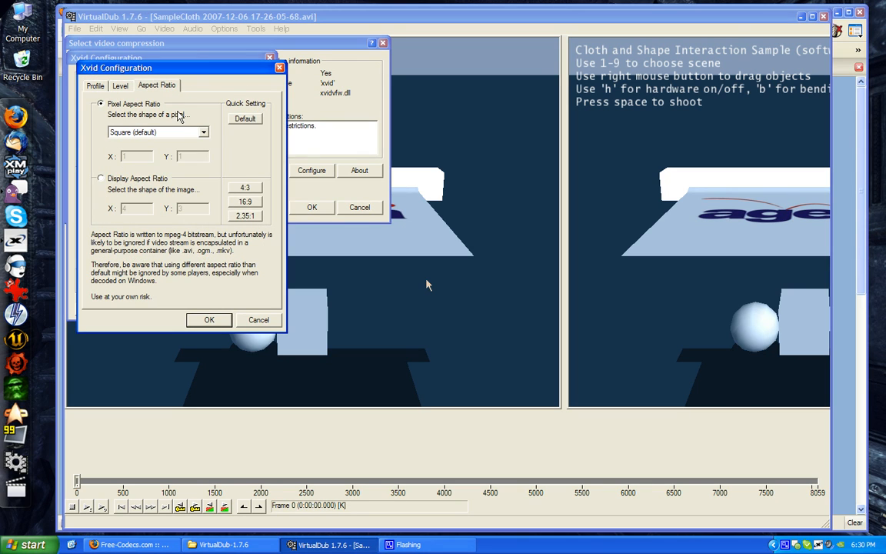
click(143, 136)
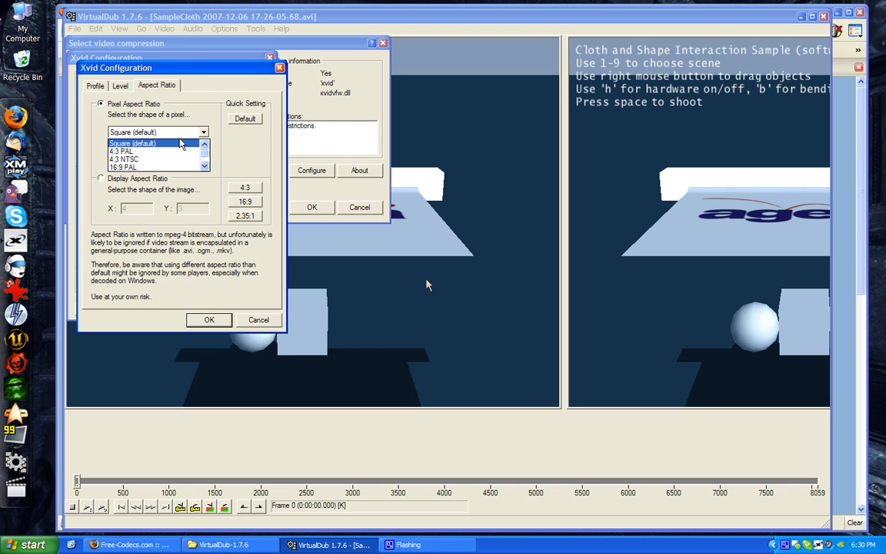
click(154, 117)
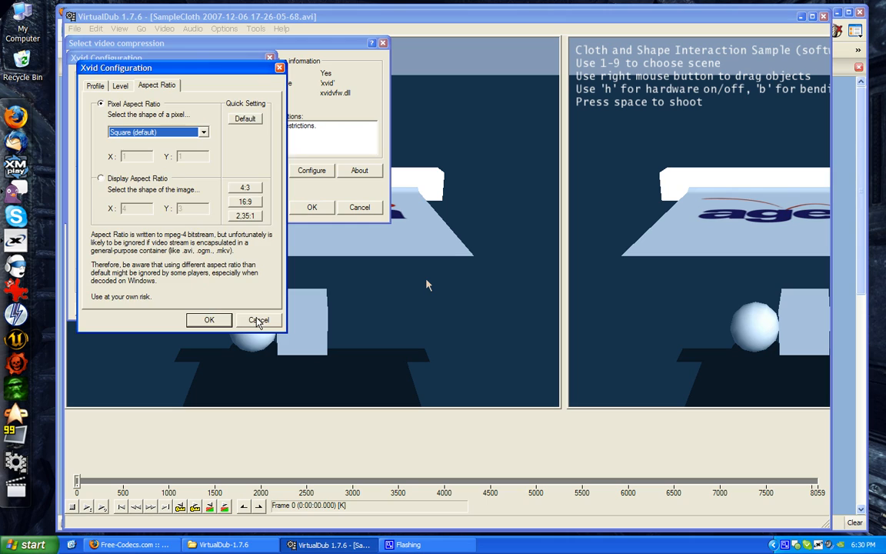
click(257, 318)
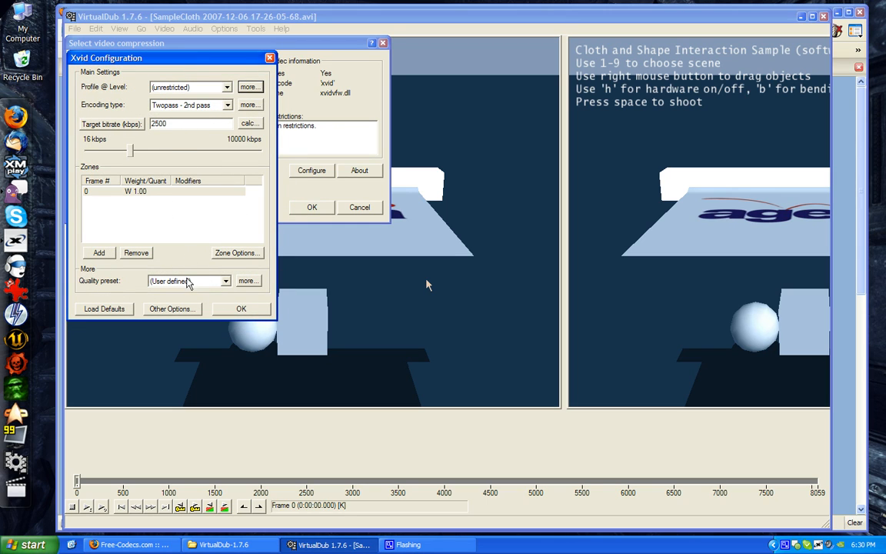
Set the Xvid encoding type to Twopass - 1st pass and accept the video compression settings
click(180, 105)
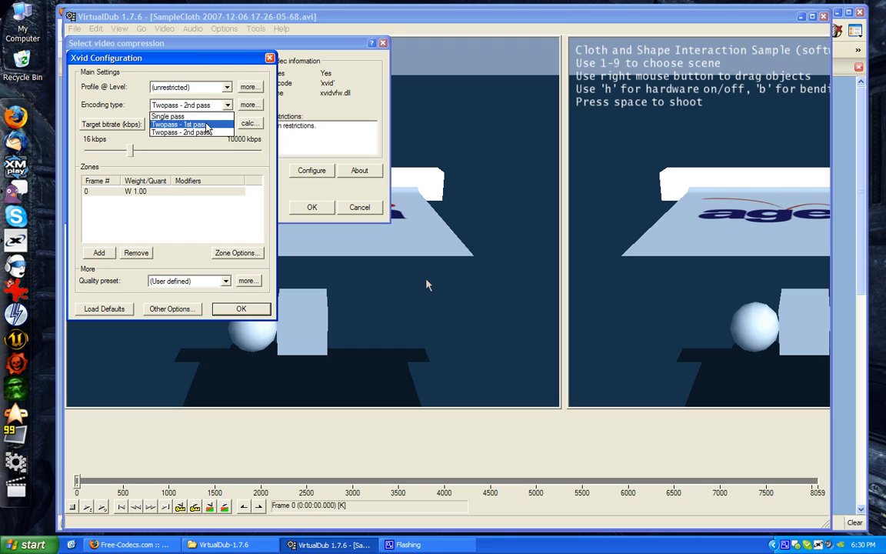
click(204, 125)
click(241, 309)
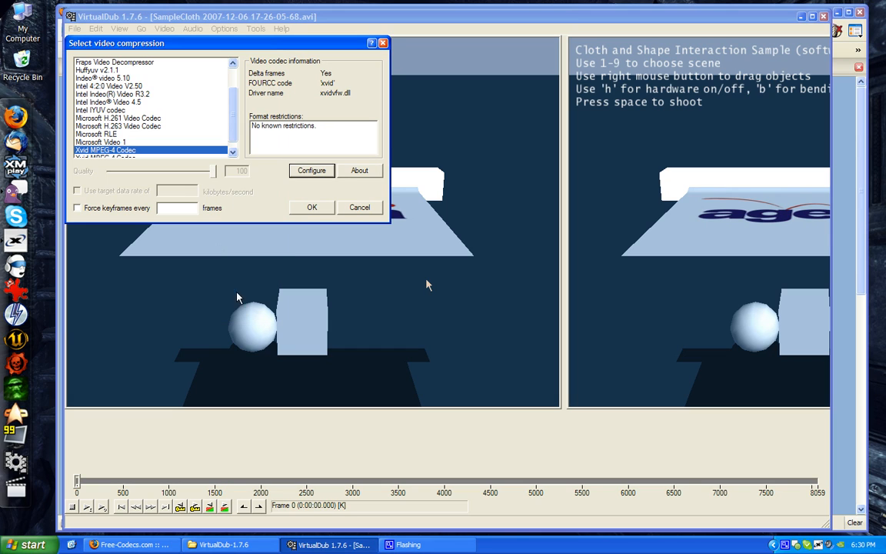
click(309, 208)
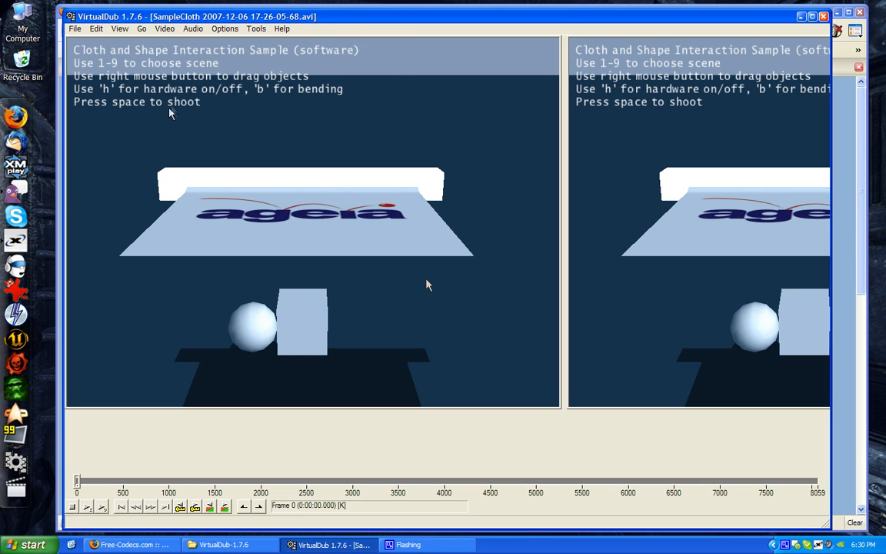
Try to set the audio to full processing mode with Lame MP3 compression at 44100 Hz, 160 kbps CBR, Stereo
click(194, 31)
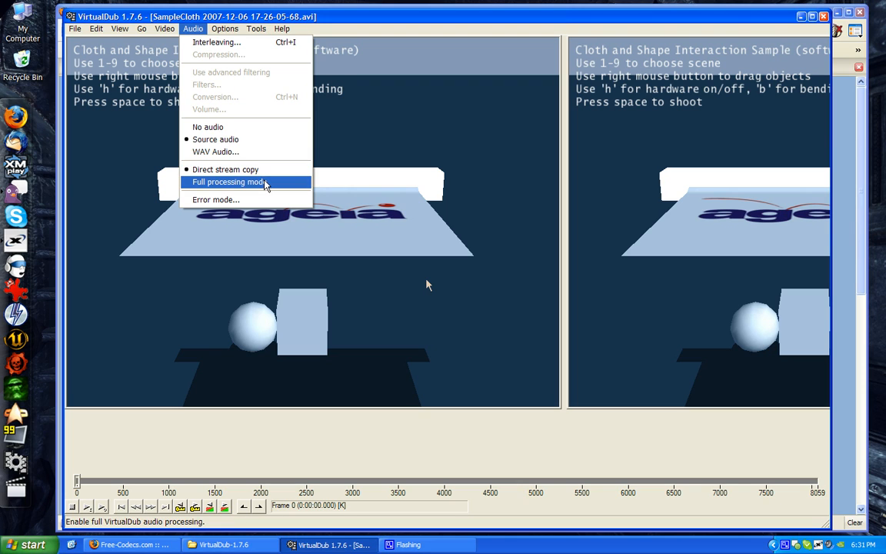
click(266, 182)
click(193, 29)
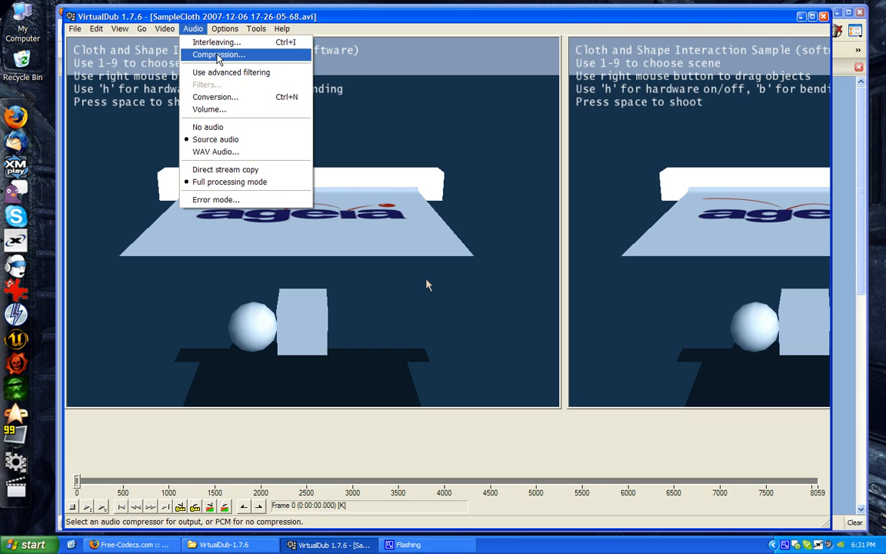
click(197, 54)
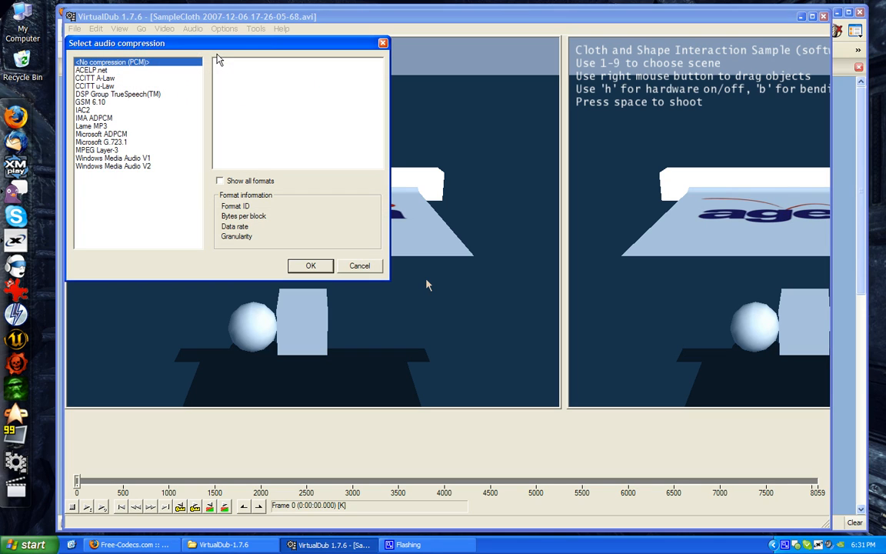
click(93, 126)
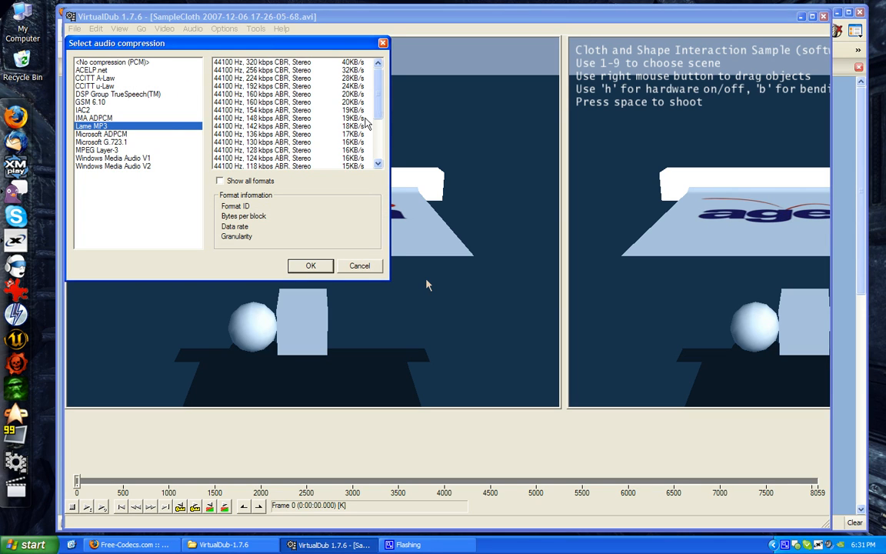
drag(379, 93, 325, 98)
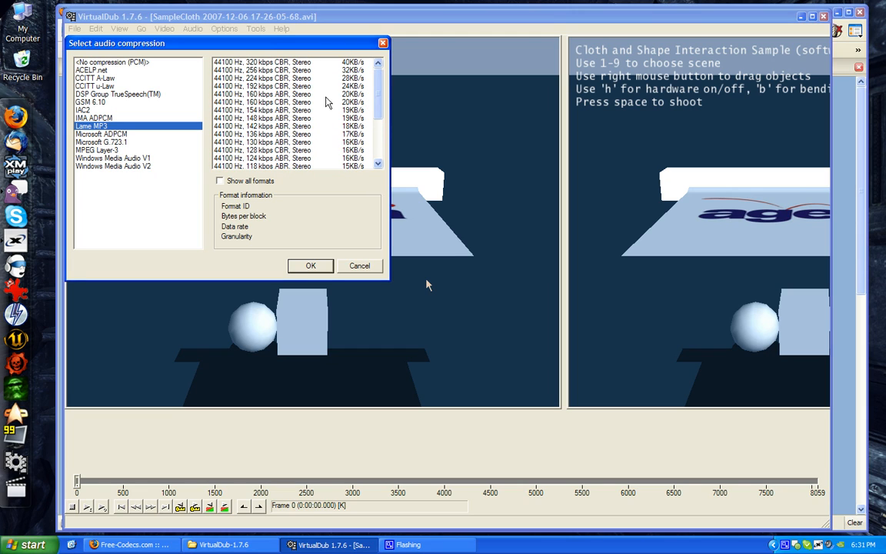
click(267, 104)
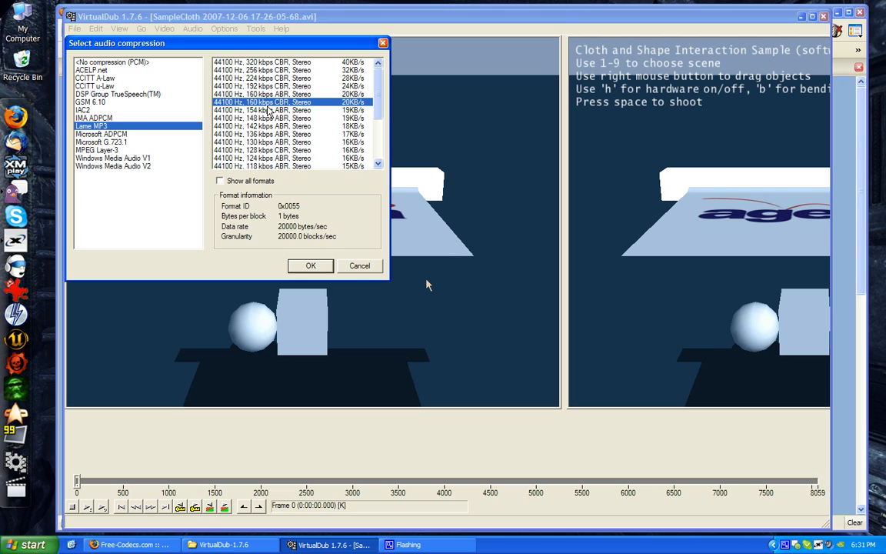
click(111, 150)
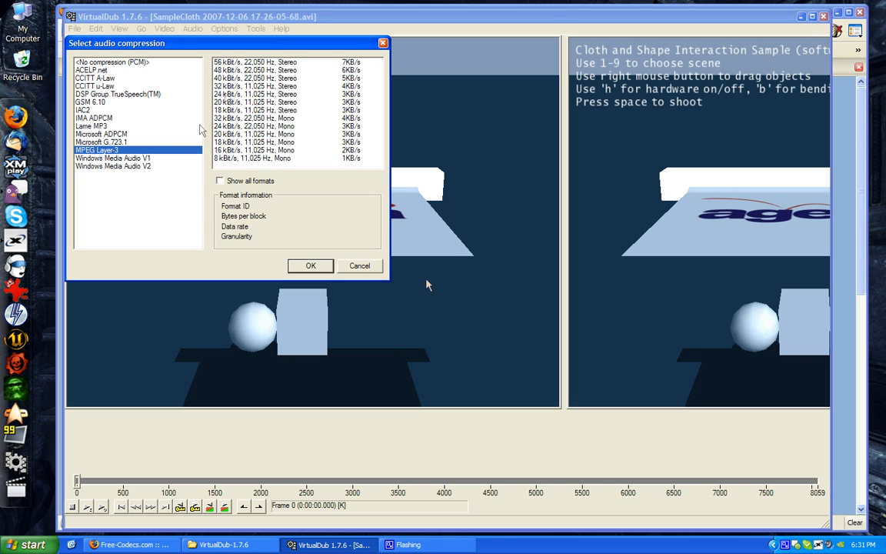
click(100, 127)
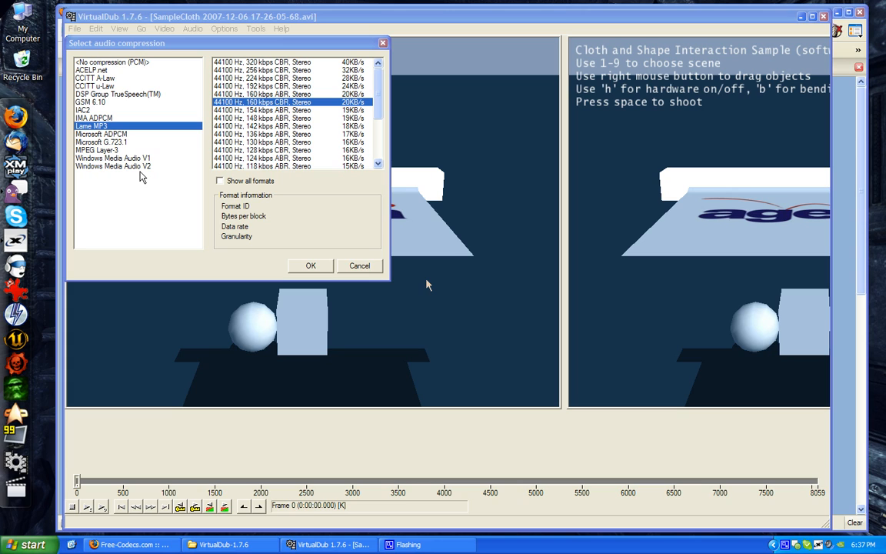
click(357, 266)
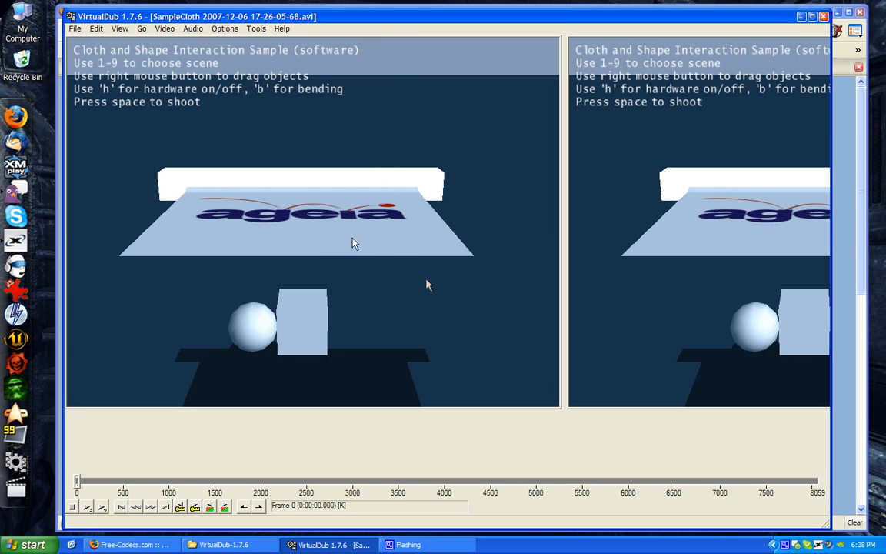
Set the audio to direct stream copy and queue the first-pass AVI output in the _Encodes folder as a batch job under the proposed name
click(190, 29)
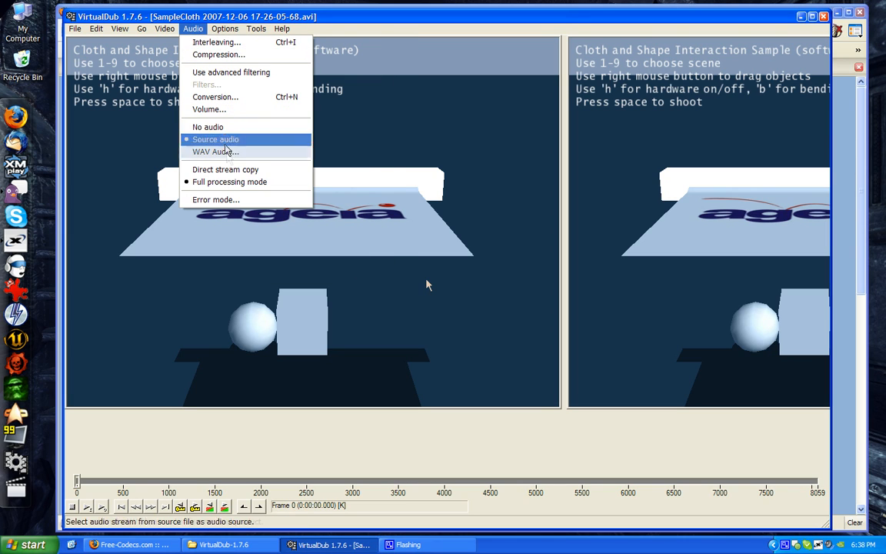
click(221, 169)
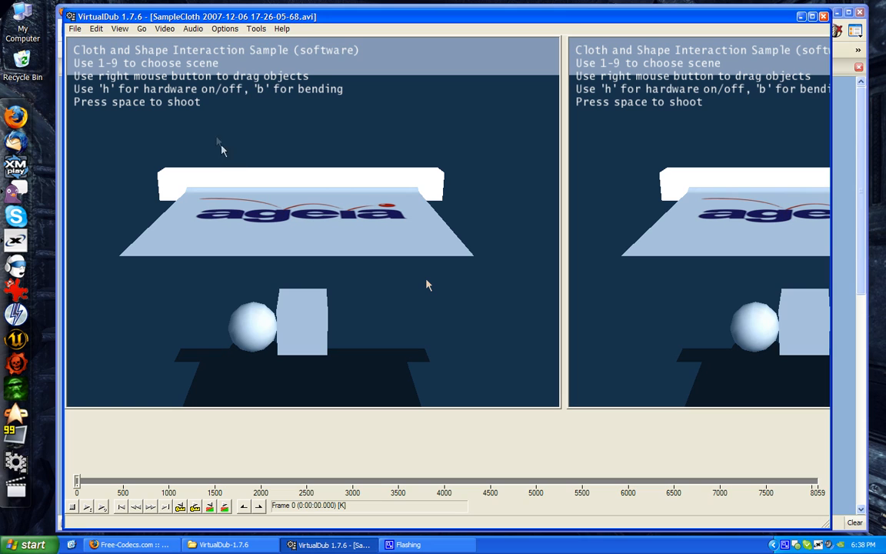
click(78, 32)
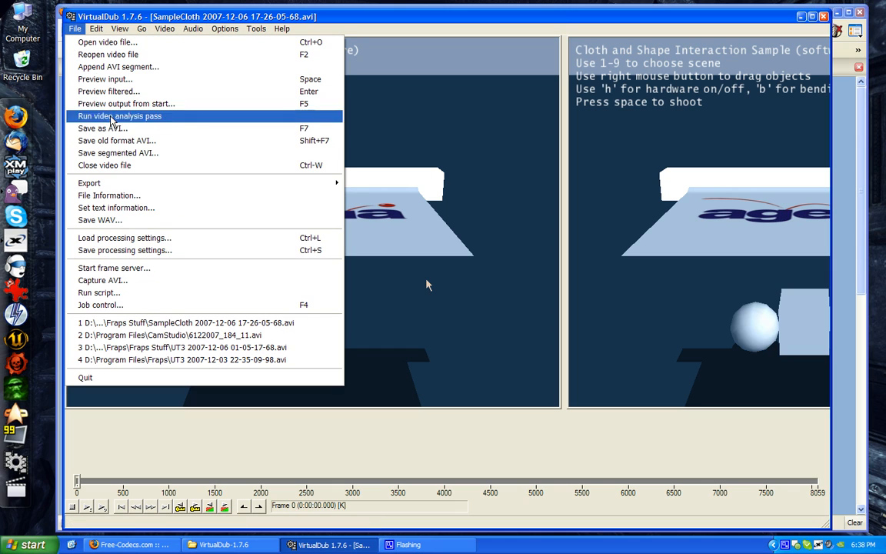
click(119, 130)
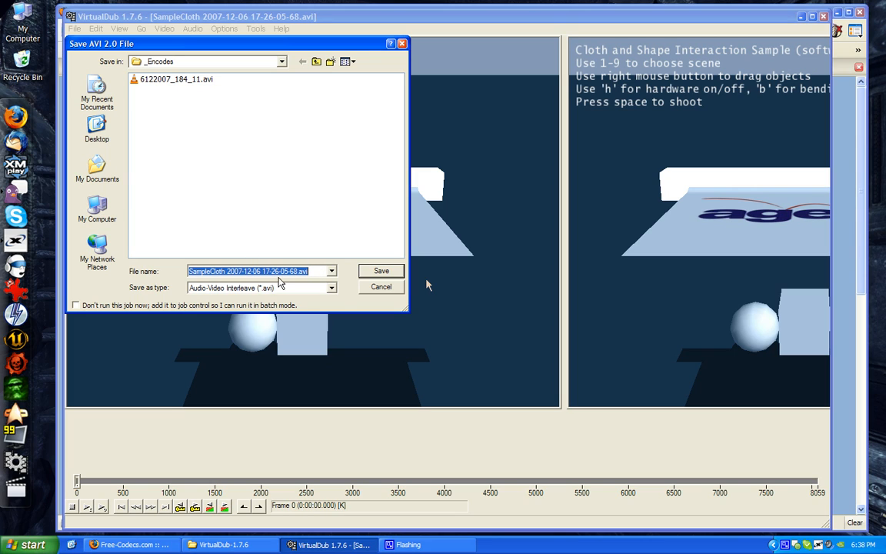
click(114, 306)
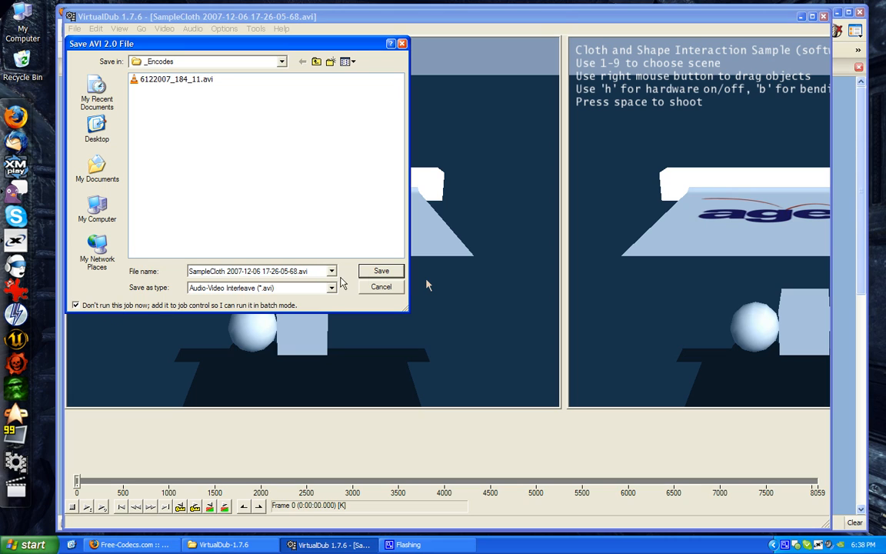
click(381, 272)
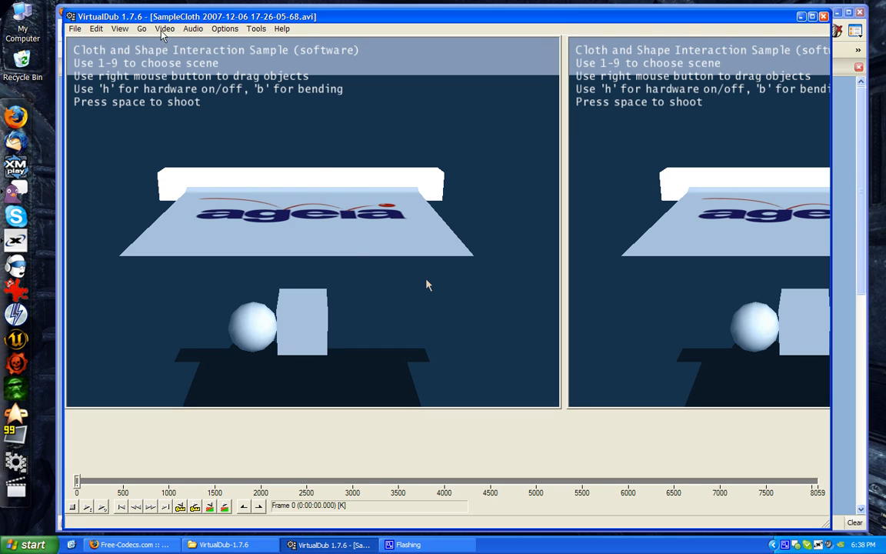
Change the Xvid encoding type to Twopass - 2nd pass and accept the video compression settings
click(163, 30)
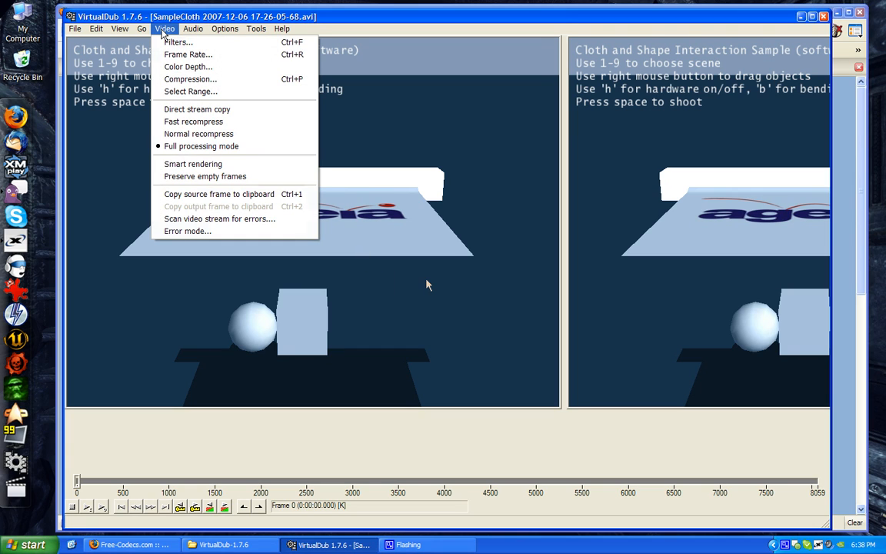
click(169, 78)
click(311, 170)
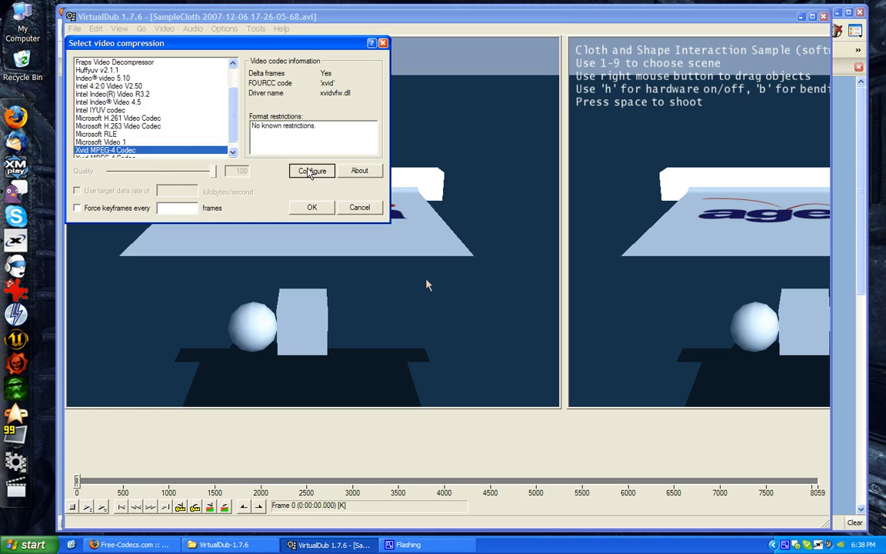
click(196, 104)
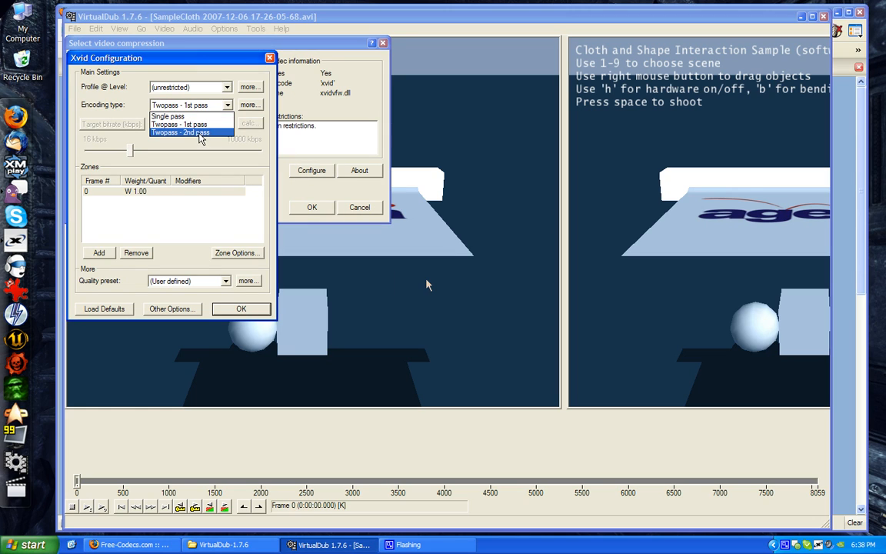
click(185, 133)
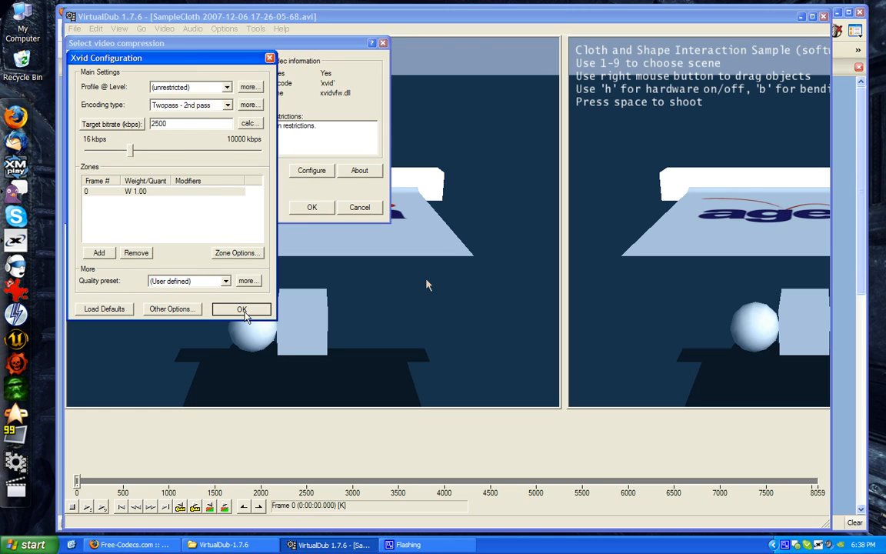
click(240, 309)
click(325, 209)
click(75, 29)
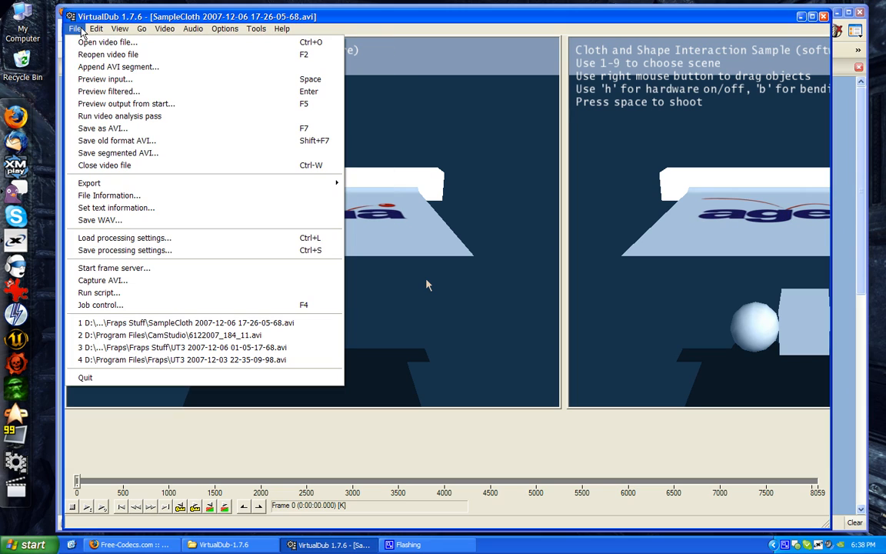
click(105, 128)
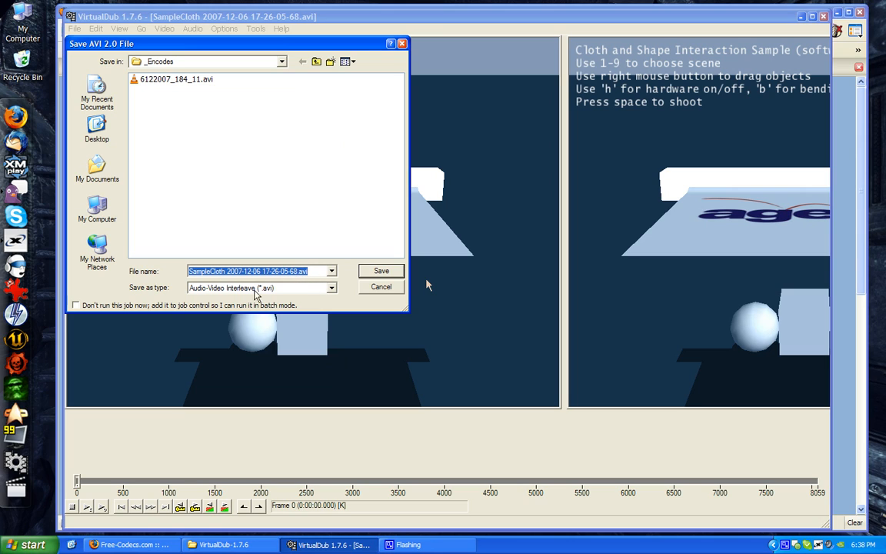
click(241, 308)
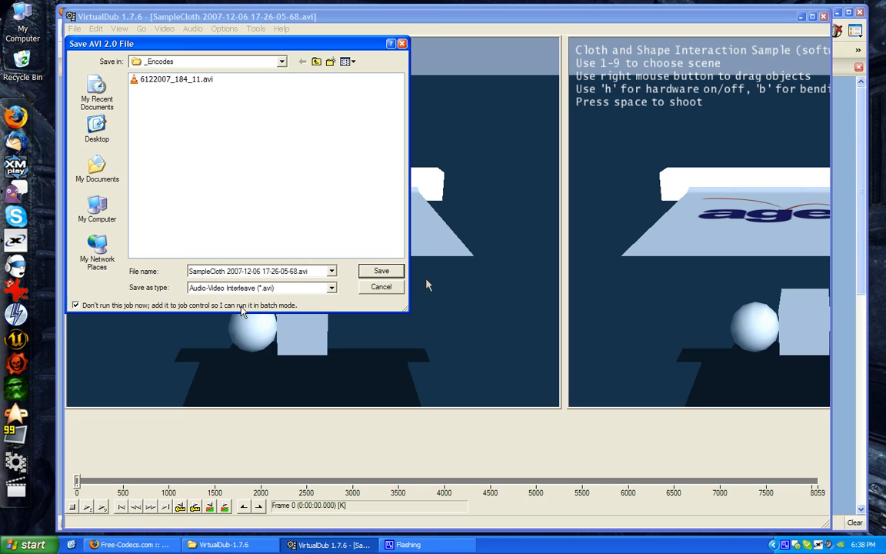
click(383, 273)
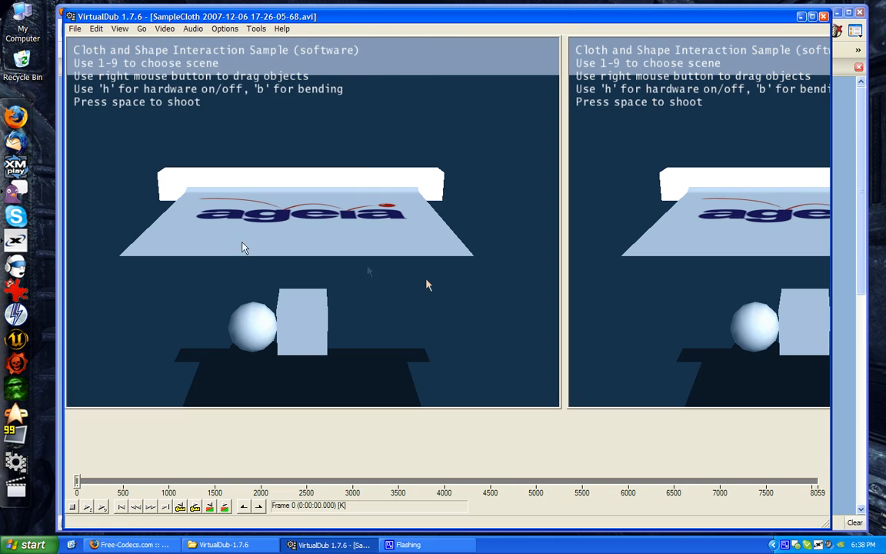
Open job control, check the queued Job 1 and Job 2, and start processing the queue
click(76, 30)
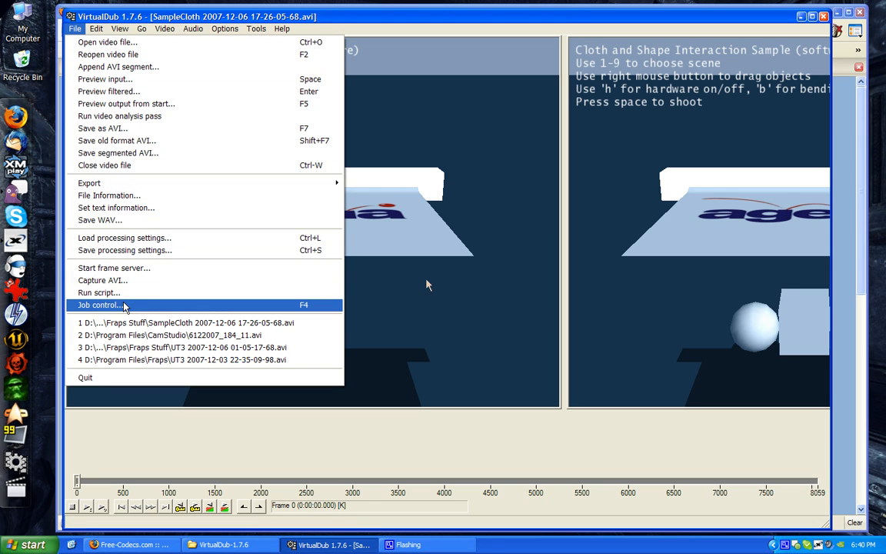
click(100, 304)
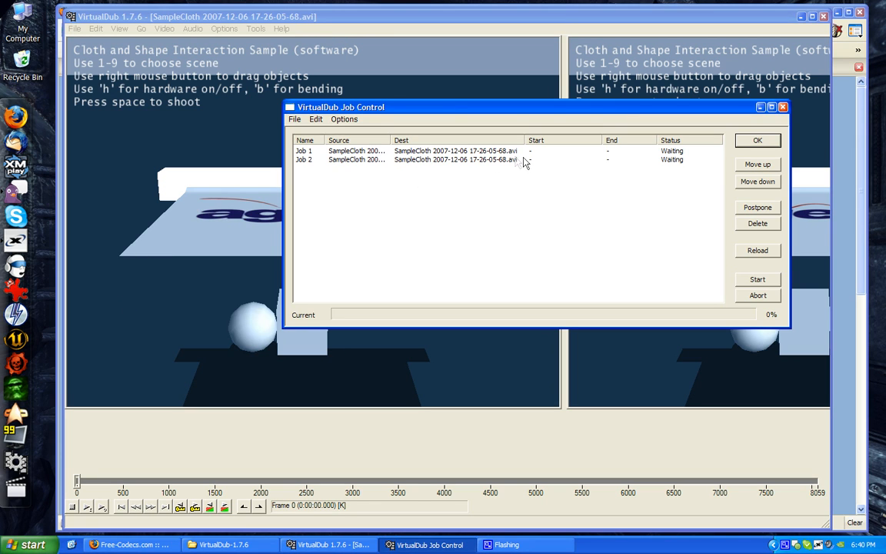
click(322, 152)
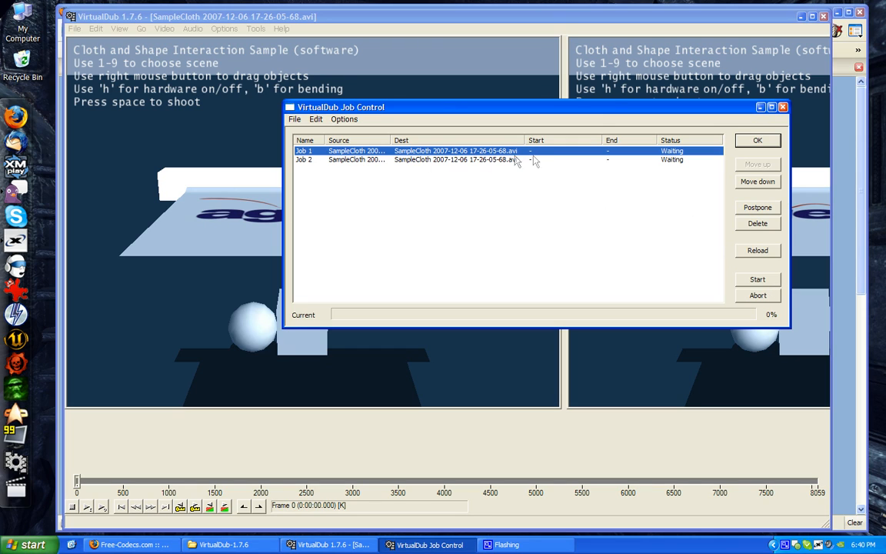
click(459, 160)
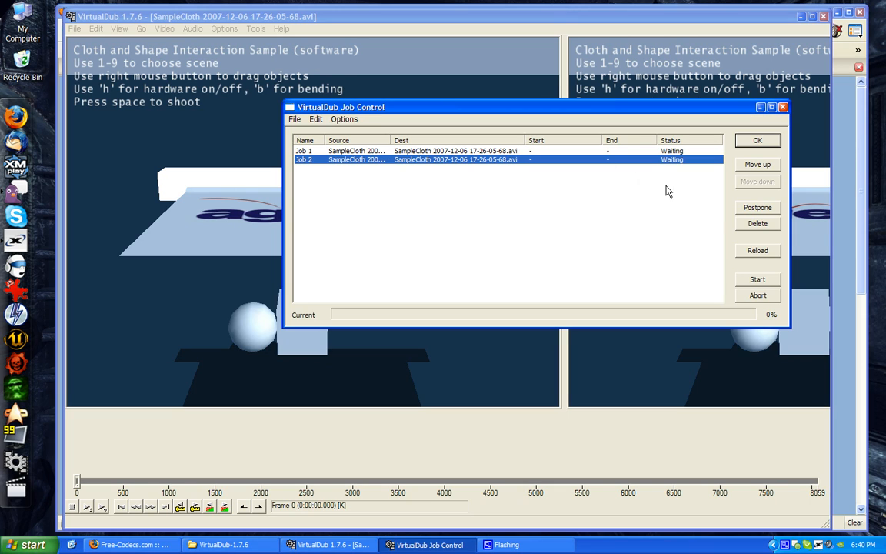
click(756, 280)
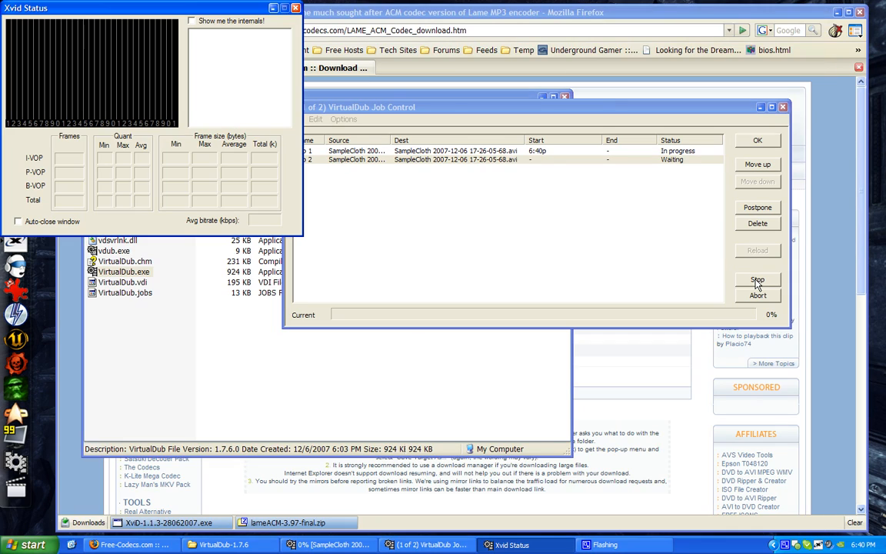